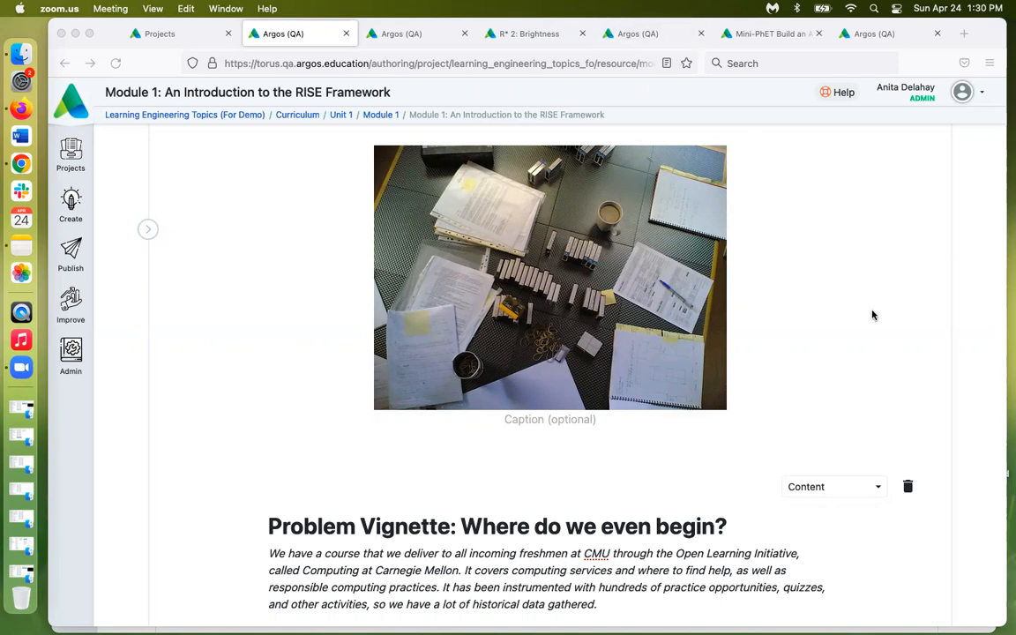
Add 'Use Tigris component in LearnSphere to automate the RISE Framework.' as the Module 1 page's second objective
scroll(932, 323, up, 2)
scroll(932, 324, up, 5)
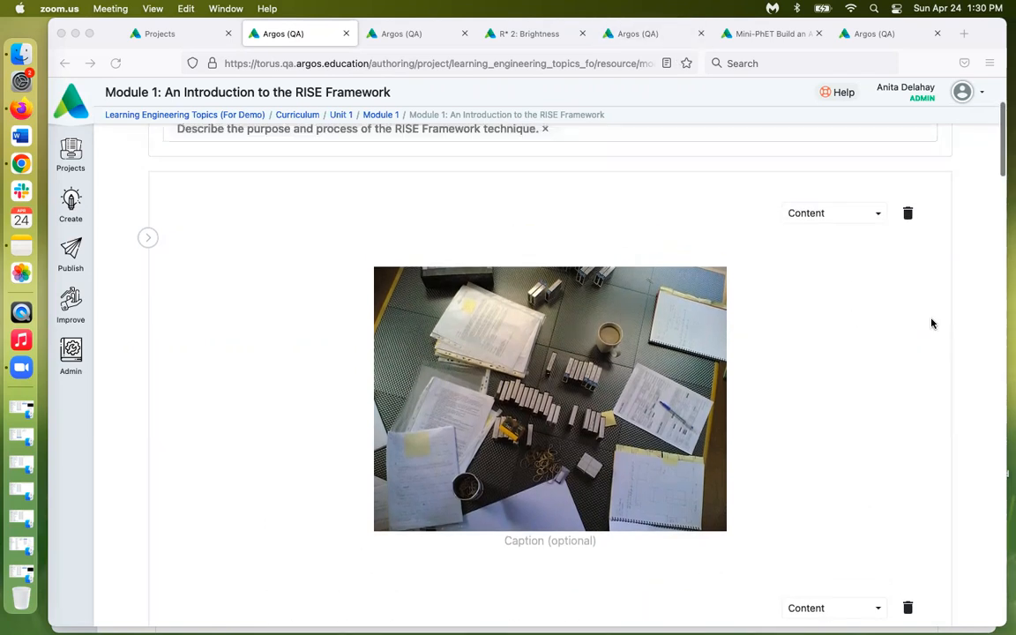
scroll(932, 324, up, 1)
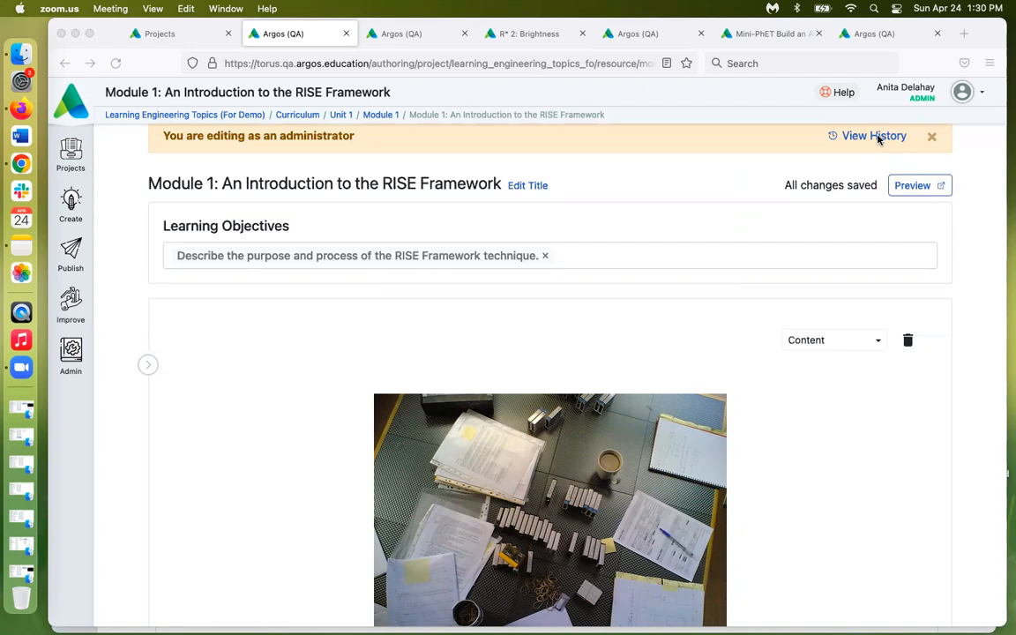
scroll(981, 274, down, 1)
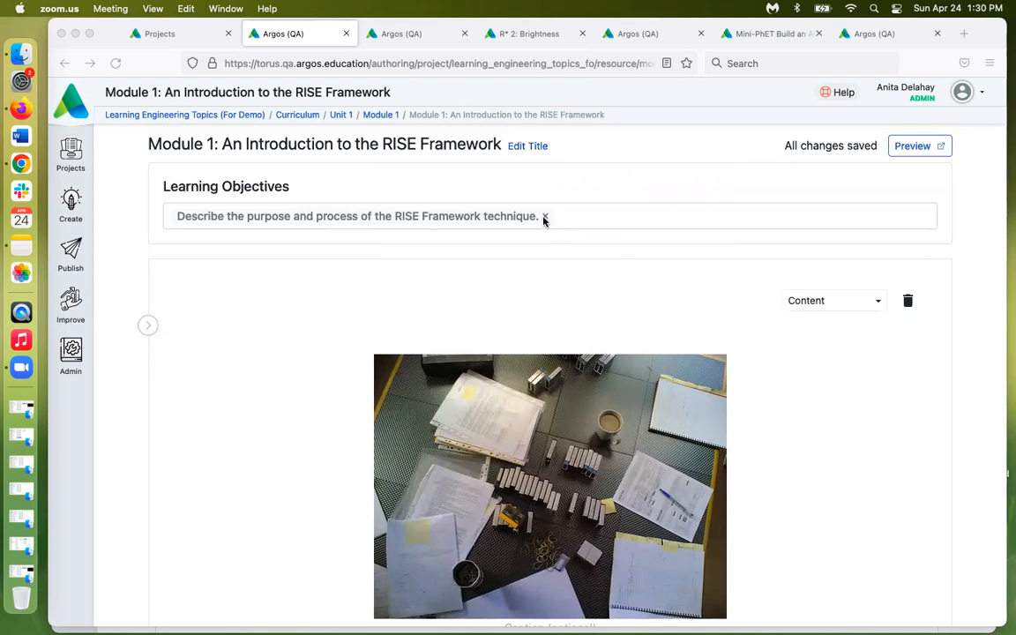
click(574, 216)
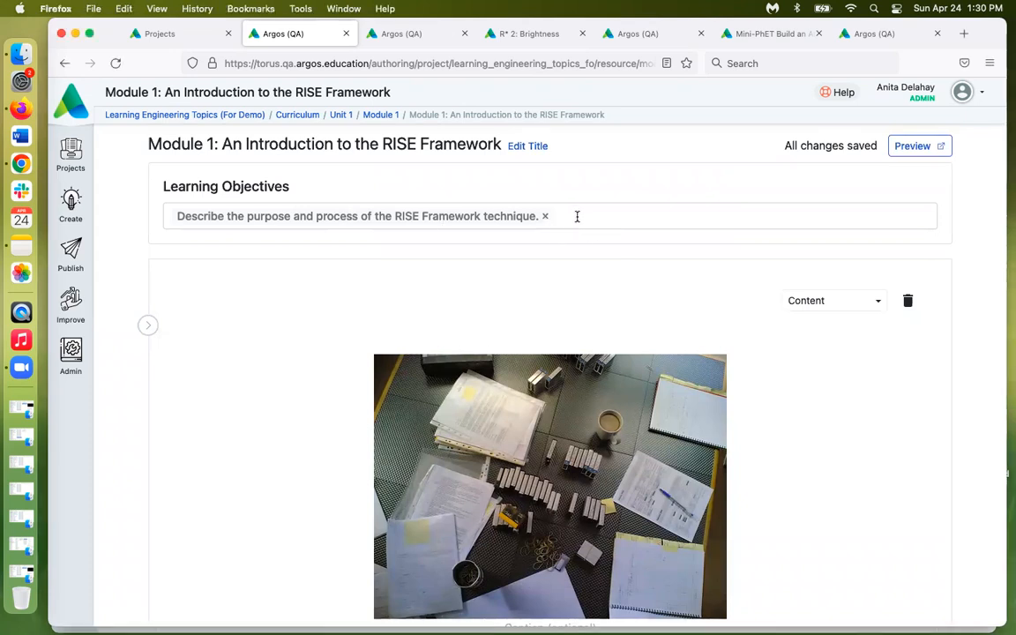
click(577, 216)
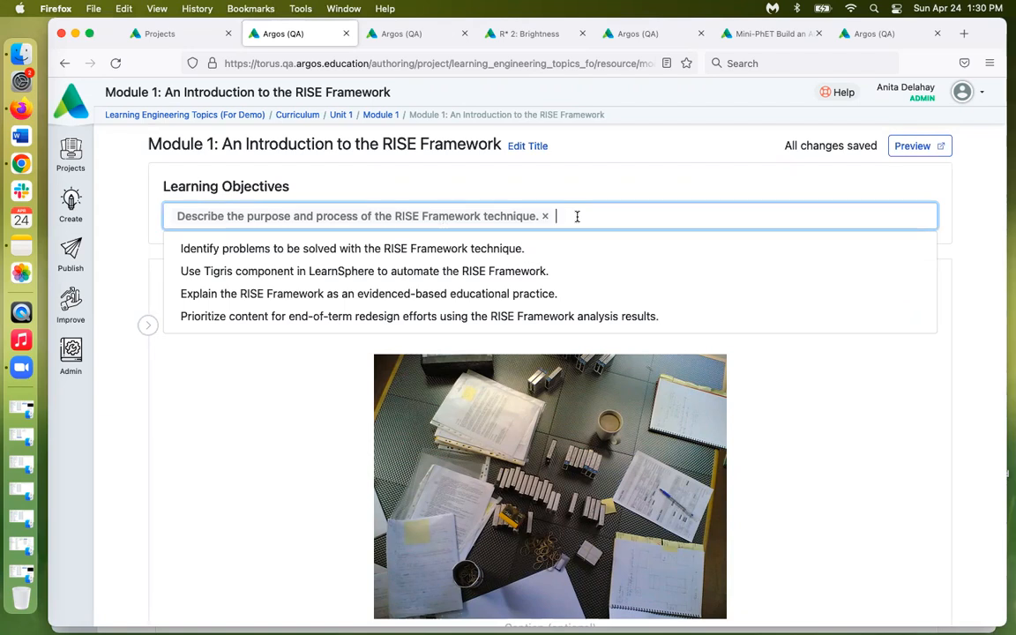
click(432, 271)
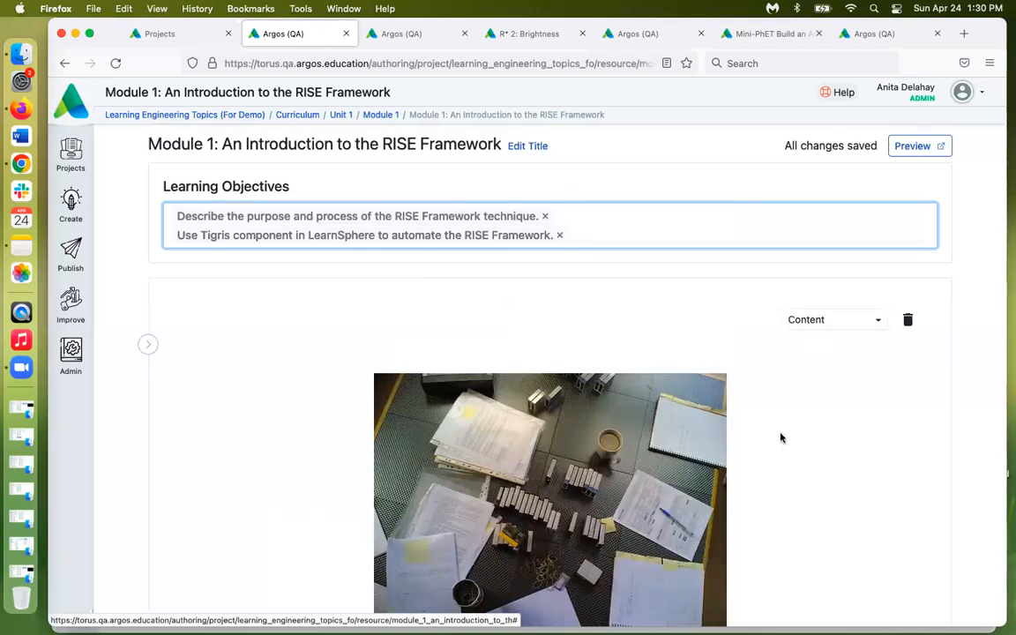
scroll(880, 435, down, 5)
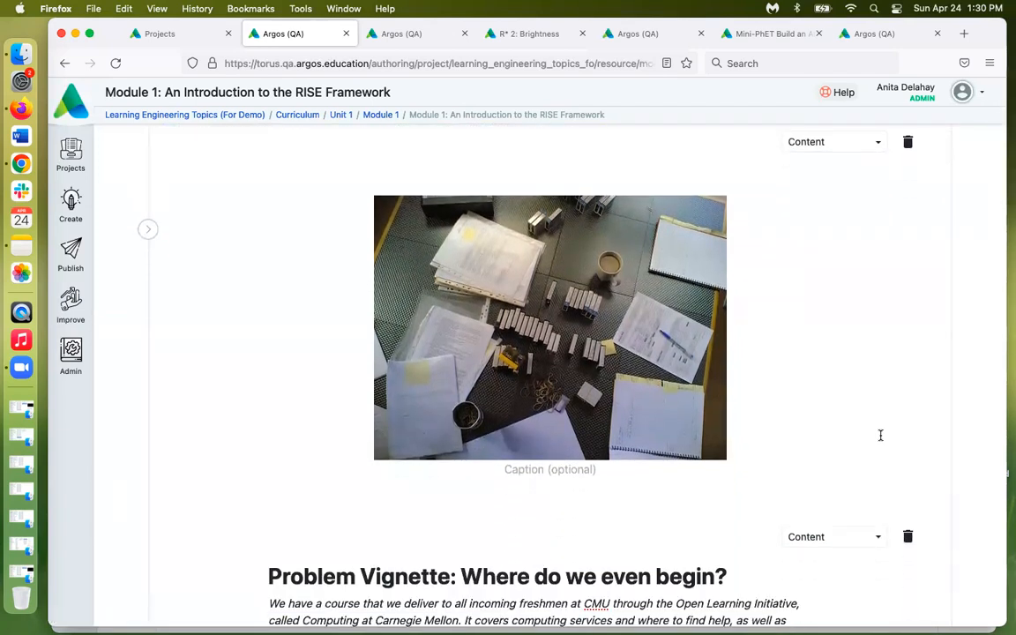
scroll(880, 435, up, 3)
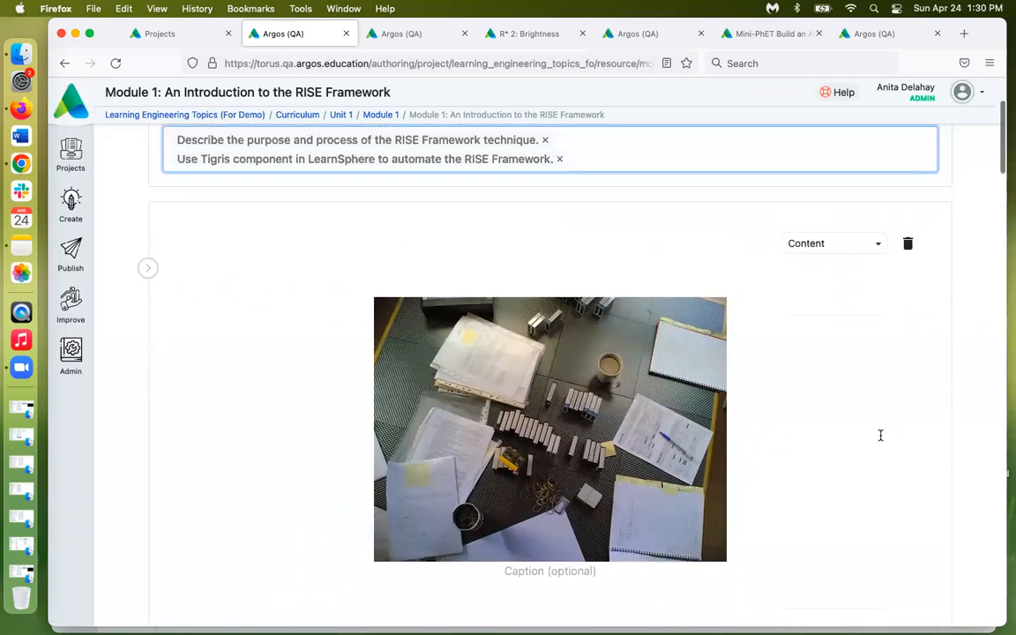
click(877, 245)
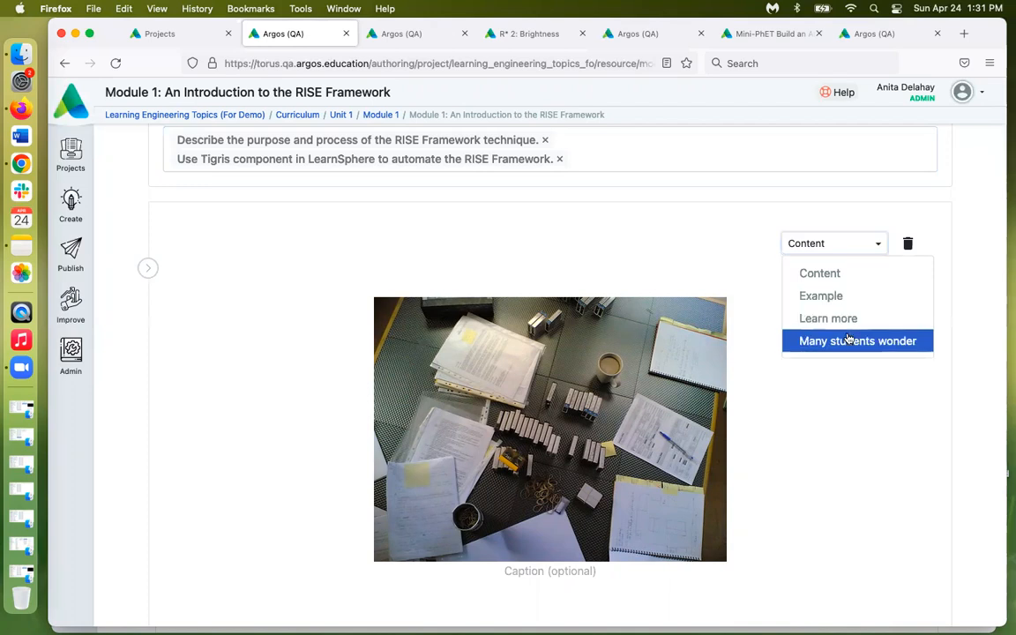
Give the image block the 'Many students wonder' purpose instead of Content
click(821, 340)
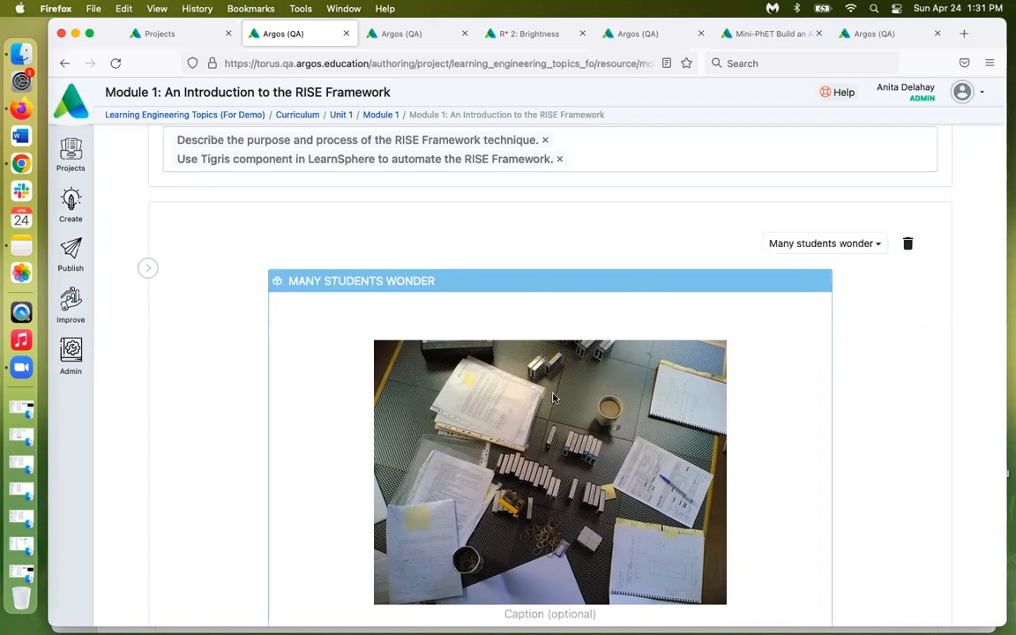
click(698, 368)
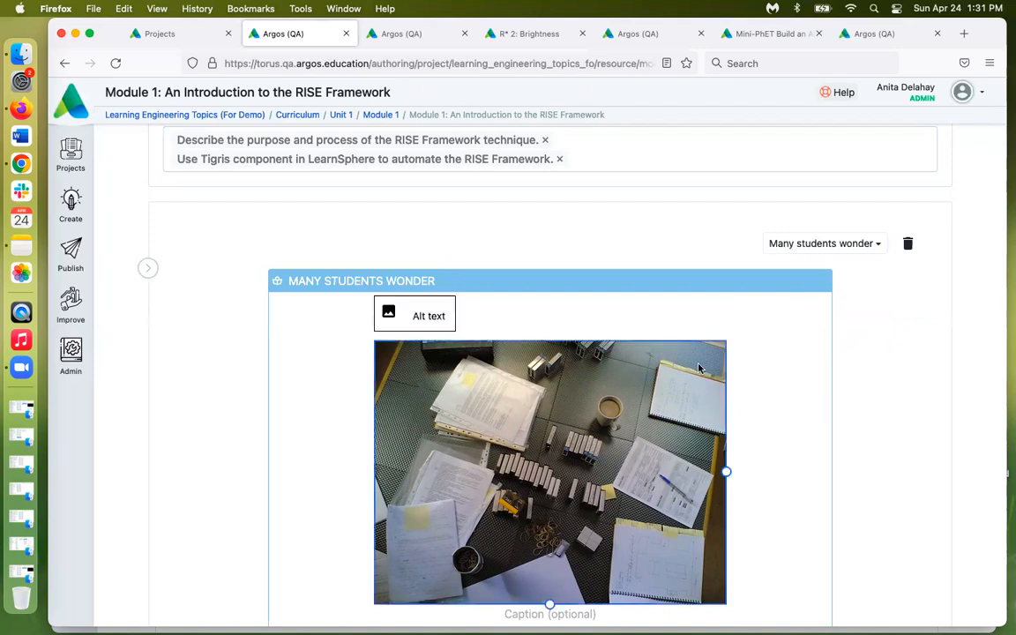
scroll(699, 367, down, 2)
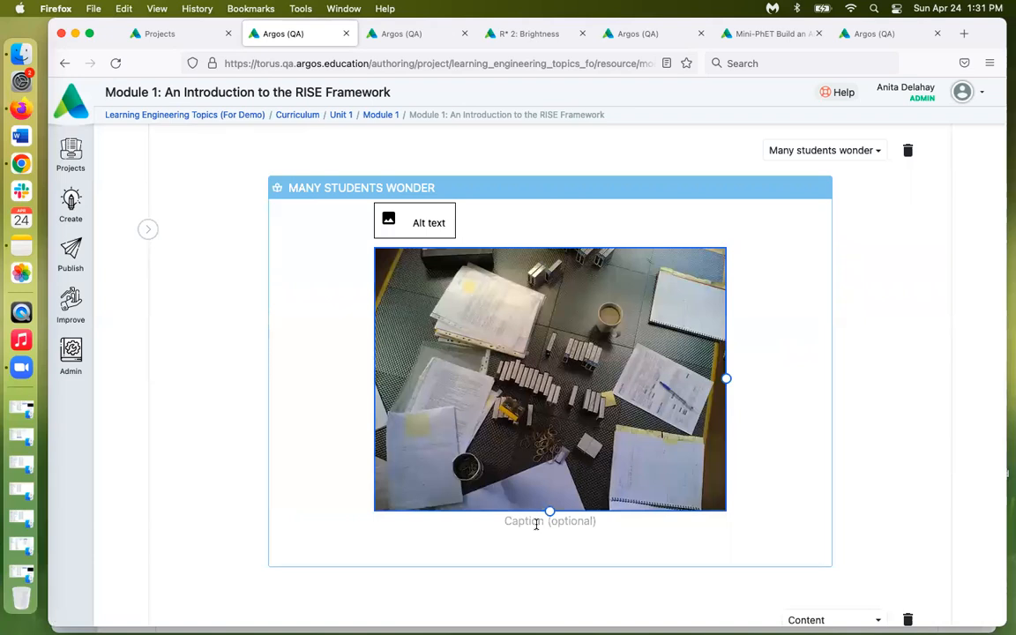
scroll(784, 292, up, 2)
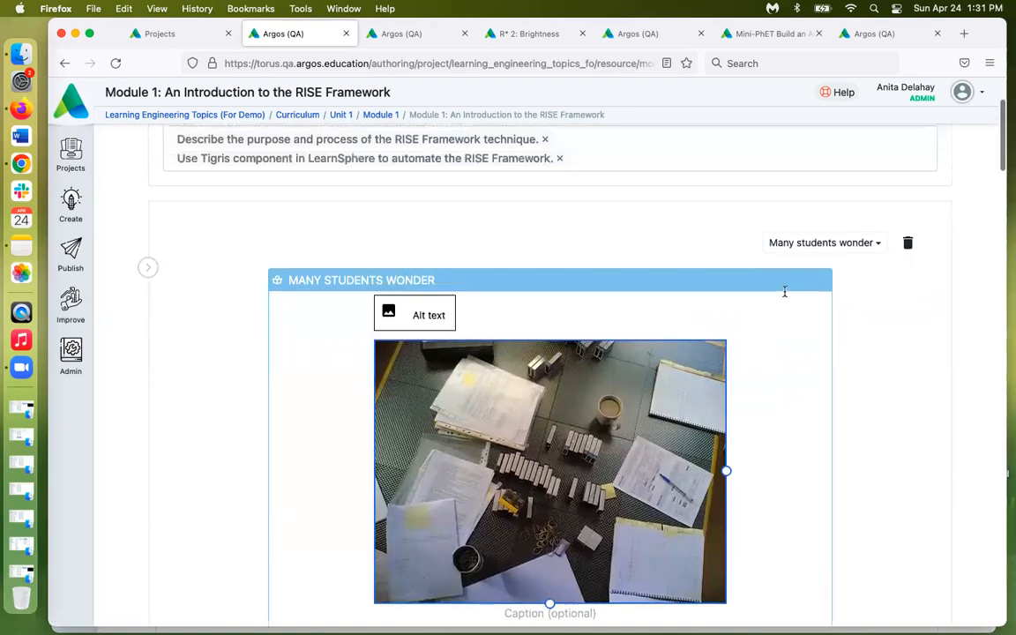
click(421, 225)
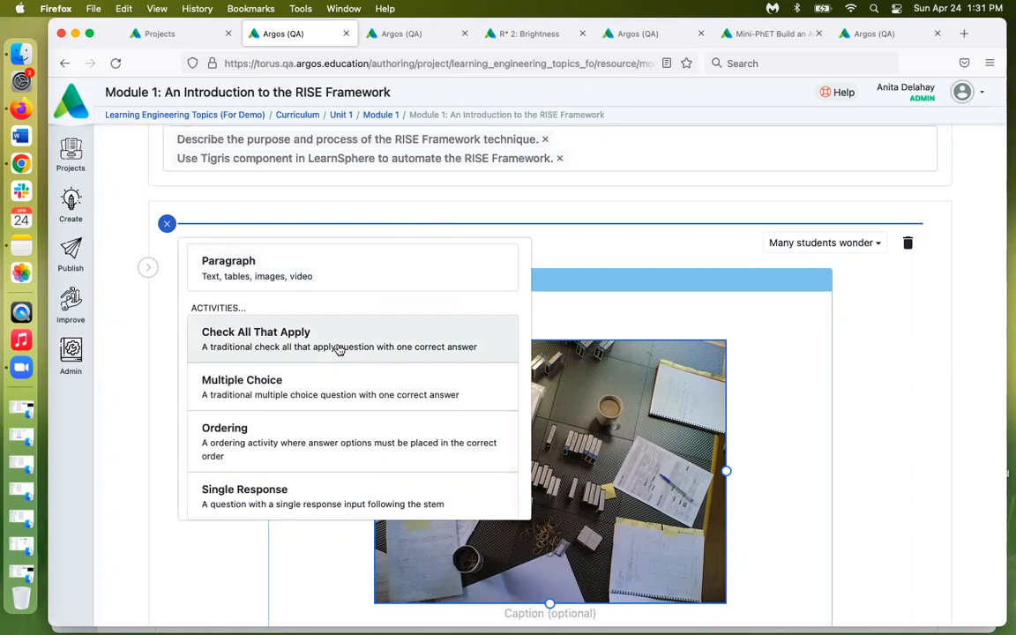
Insert a paragraph block reading 'Type' above the Many students wonder image section
scroll(340, 350, down, 2)
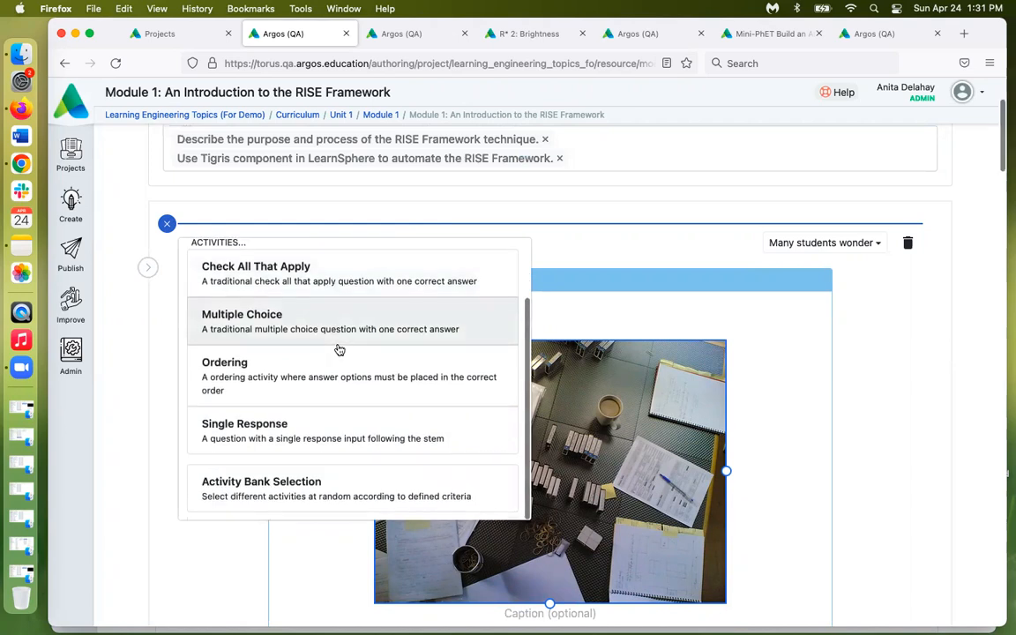
scroll(340, 350, up, 1)
scroll(339, 350, up, 2)
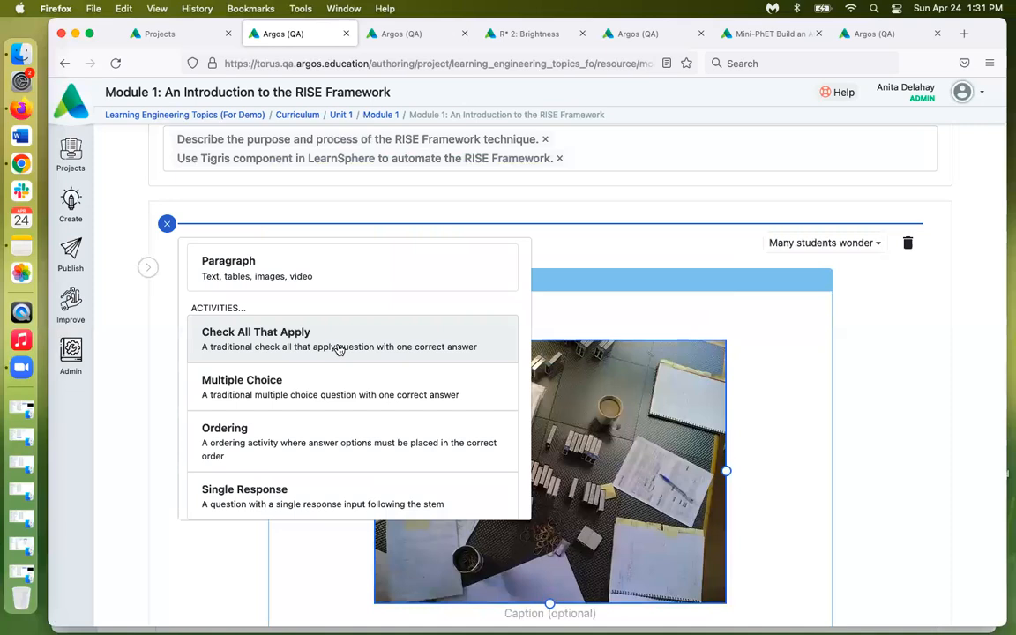
click(336, 274)
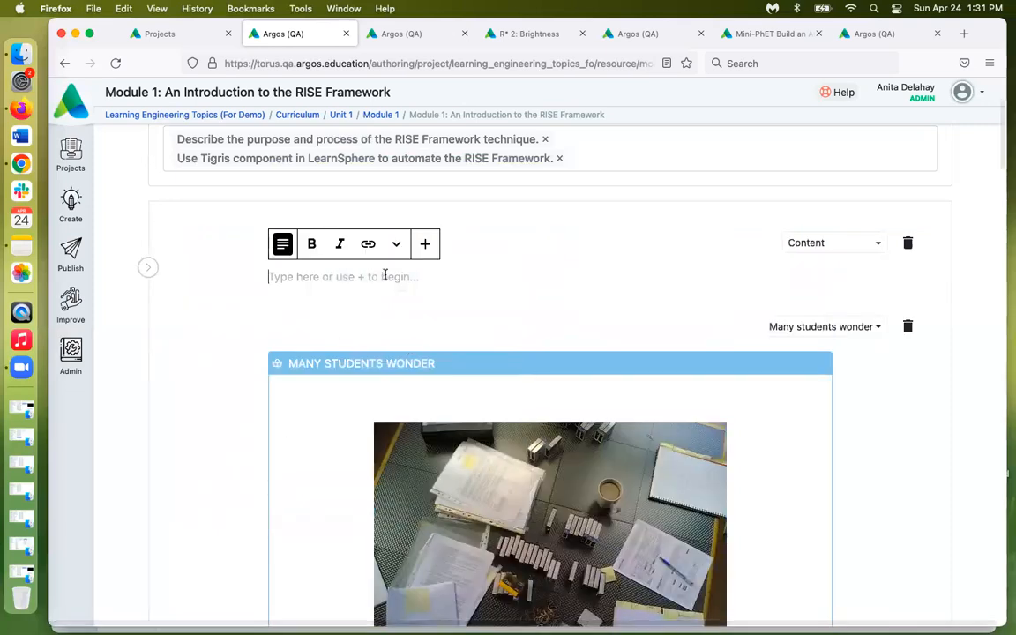
text(Type)
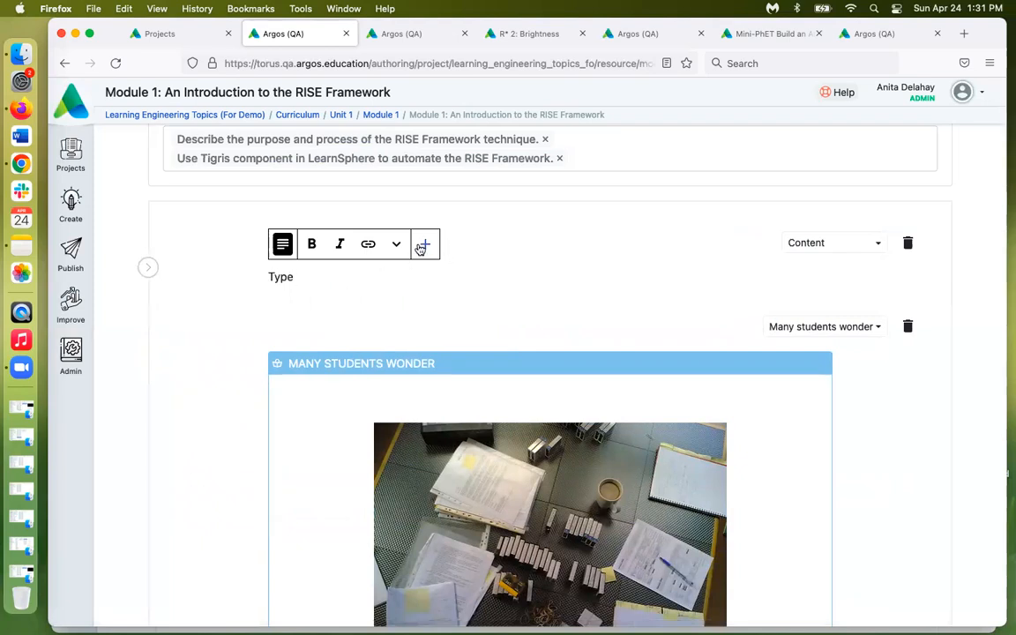
click(423, 246)
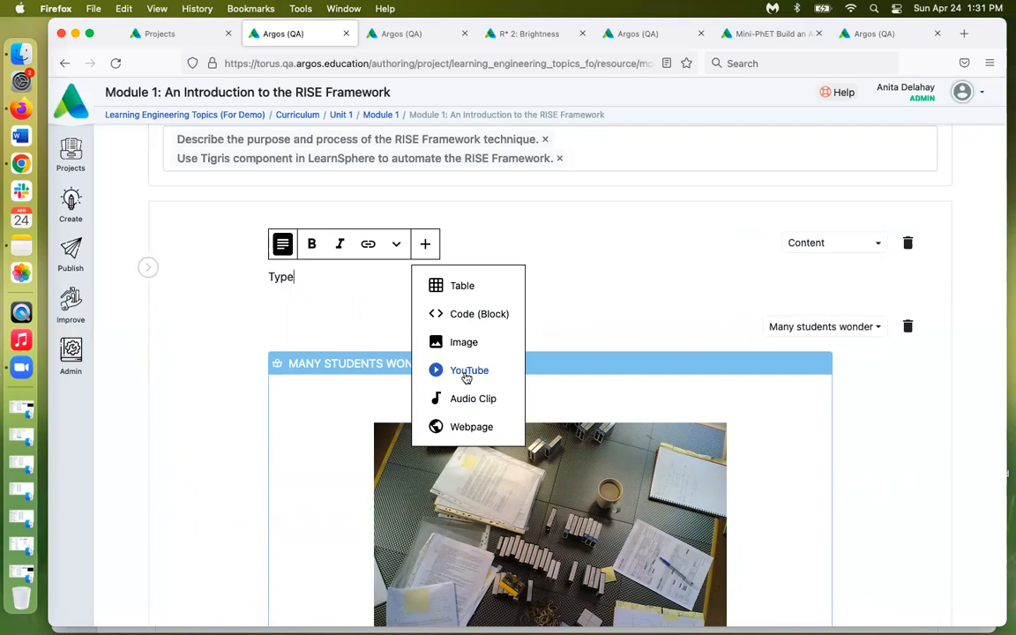
click(315, 270)
scroll(315, 274, down, 8)
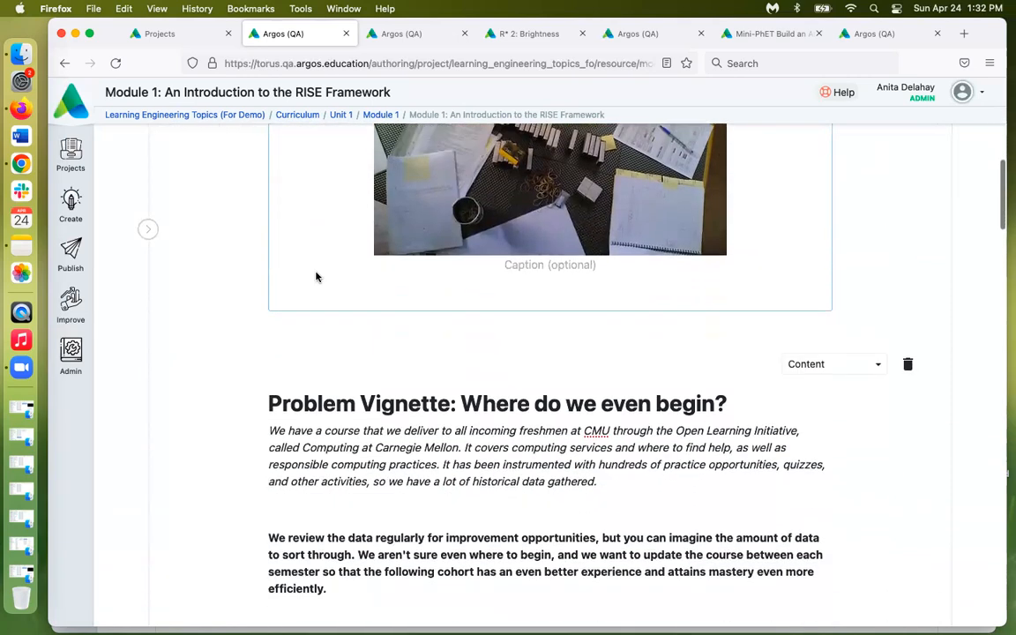
Remove the 'Explain the RISE Framework' objective from the question, keeping only the Tigris objective
scroll(316, 276, down, 4)
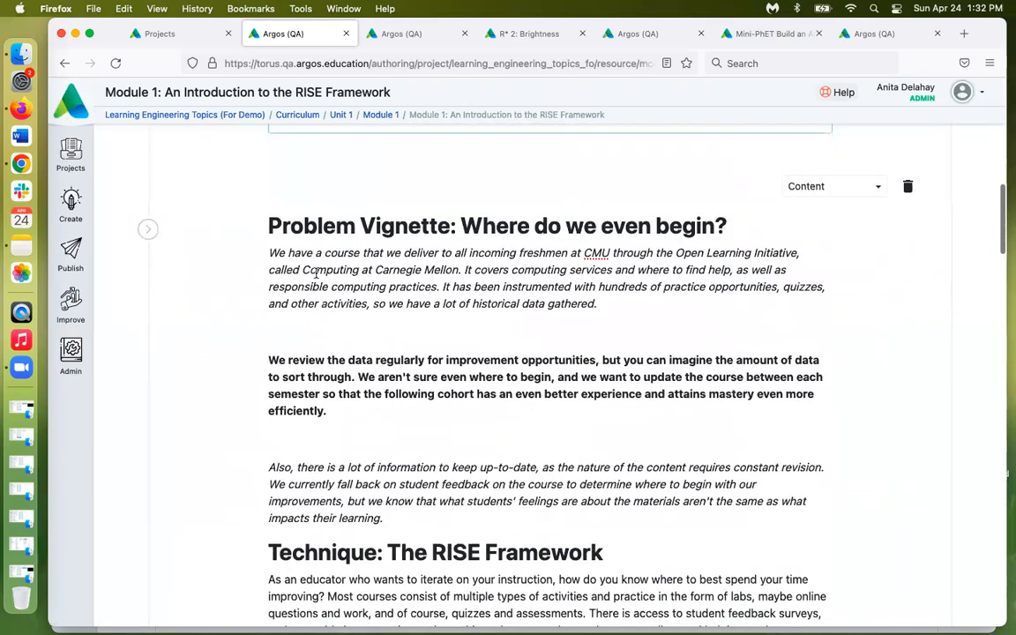
scroll(315, 273, down, 5)
scroll(315, 274, down, 6)
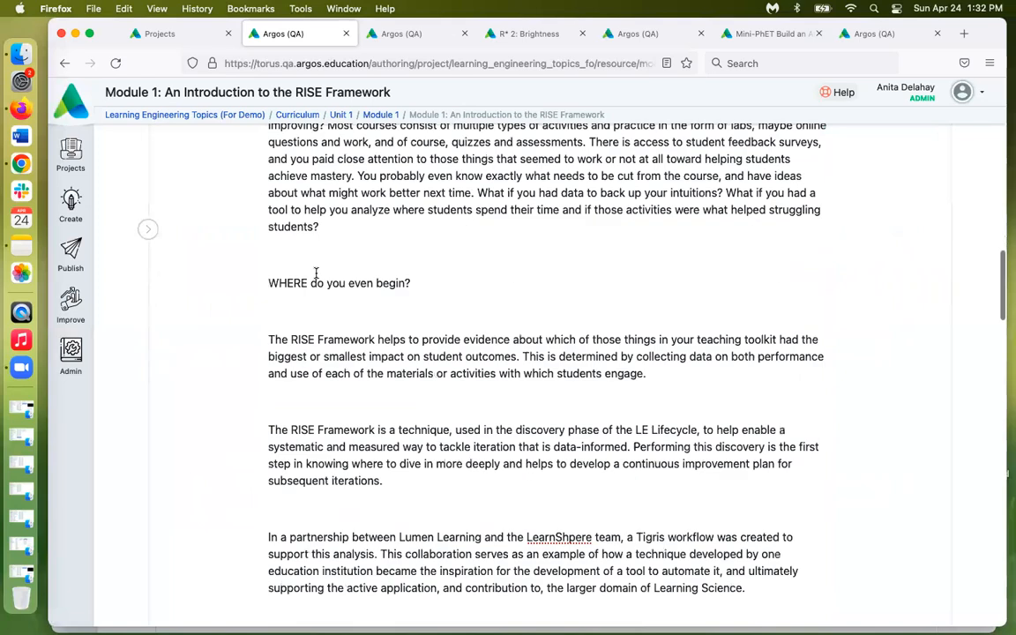
scroll(316, 273, down, 10)
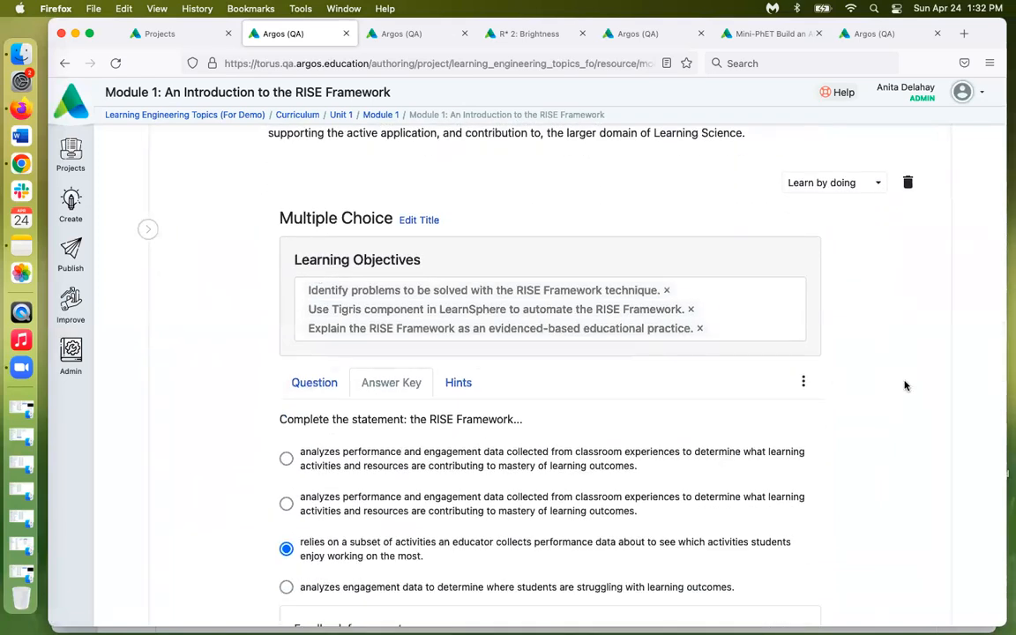
scroll(847, 362, down, 1)
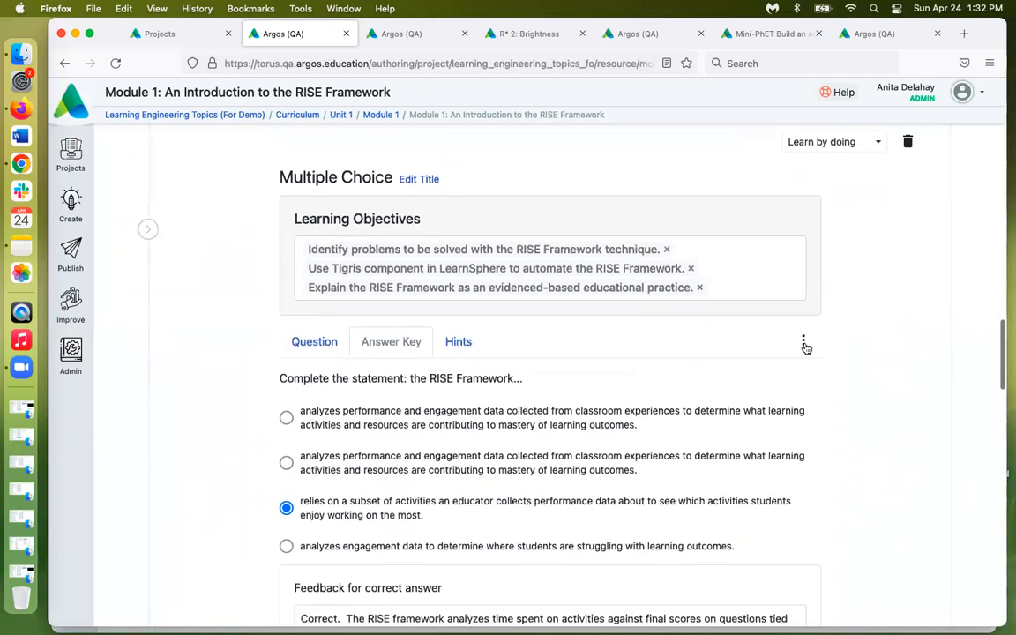
click(699, 288)
click(692, 269)
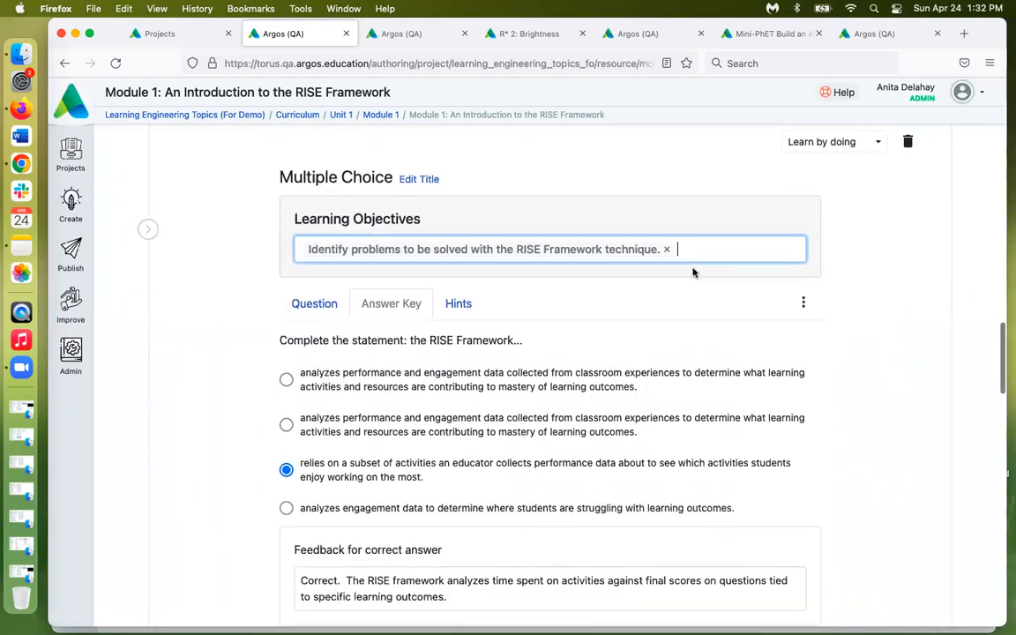
text(j)
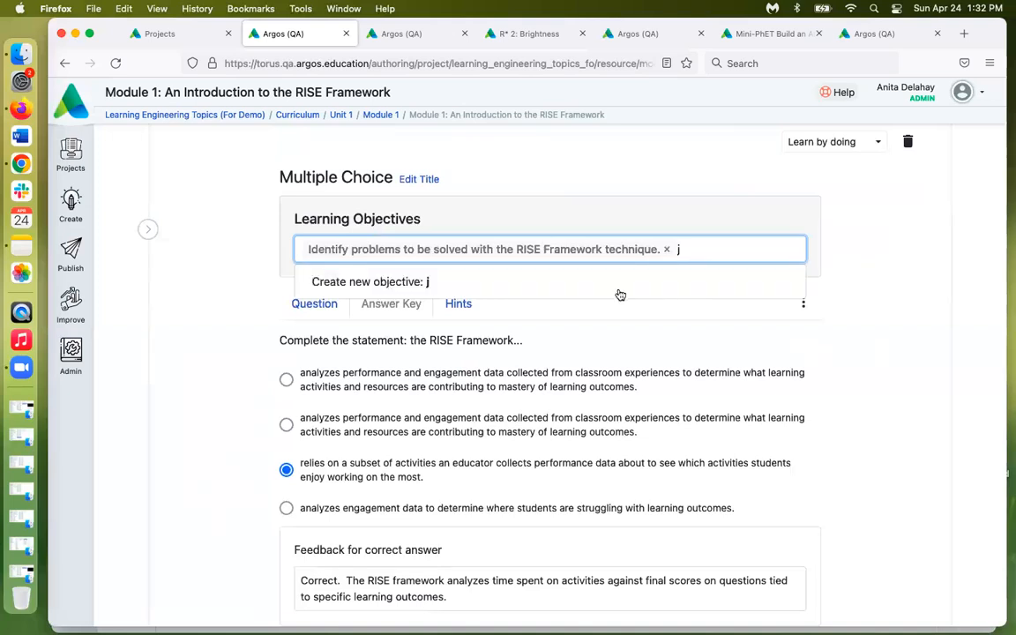
key(BackSpace)
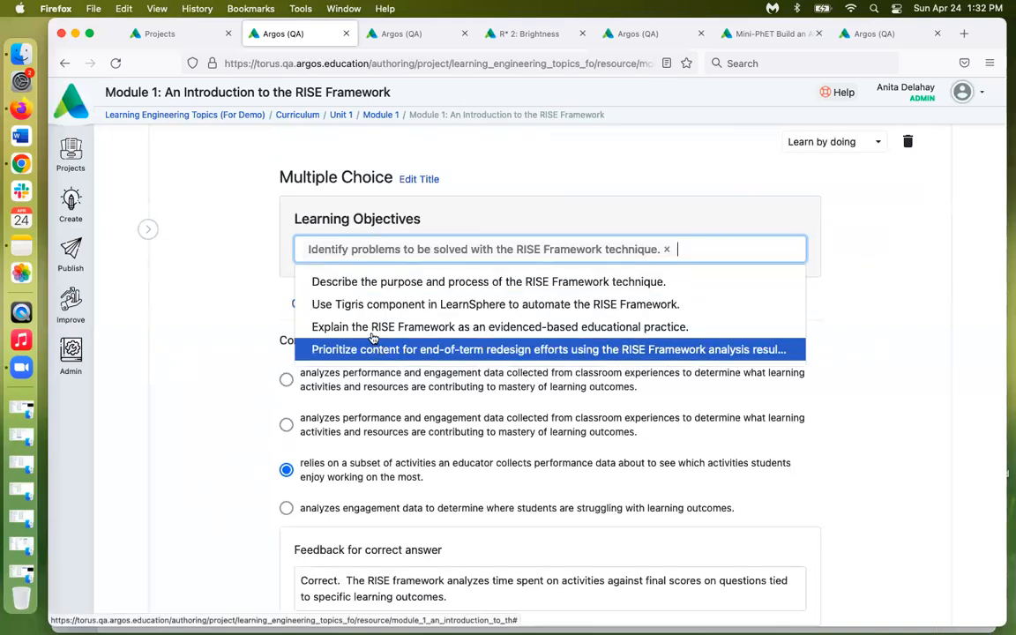
click(374, 305)
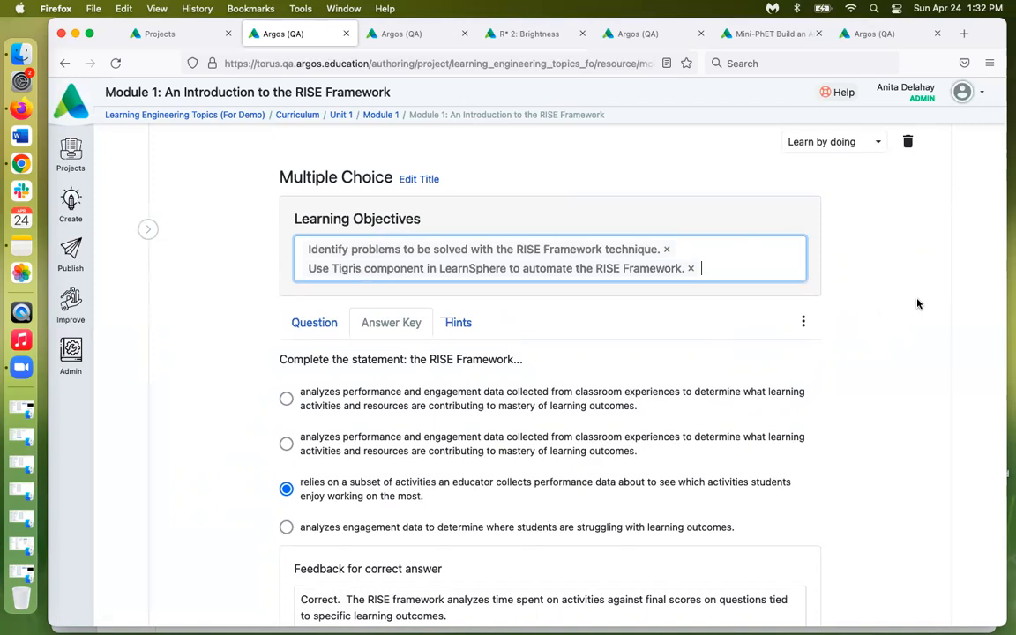
Mark the second 'analyzes performance and engagement data…' choice as correct in the answer key
scroll(917, 303, down, 3)
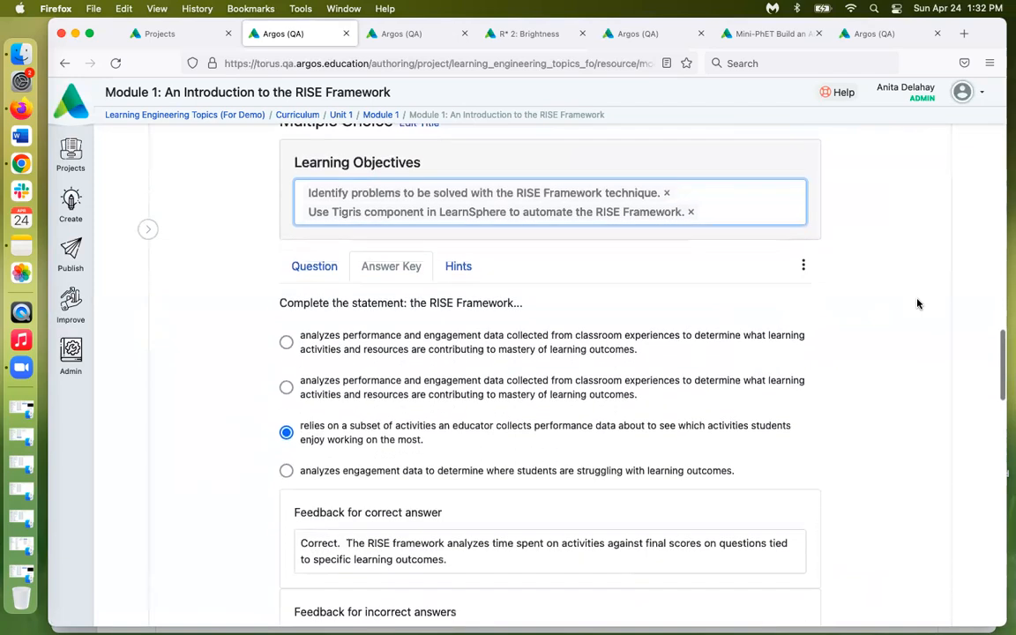
click(300, 273)
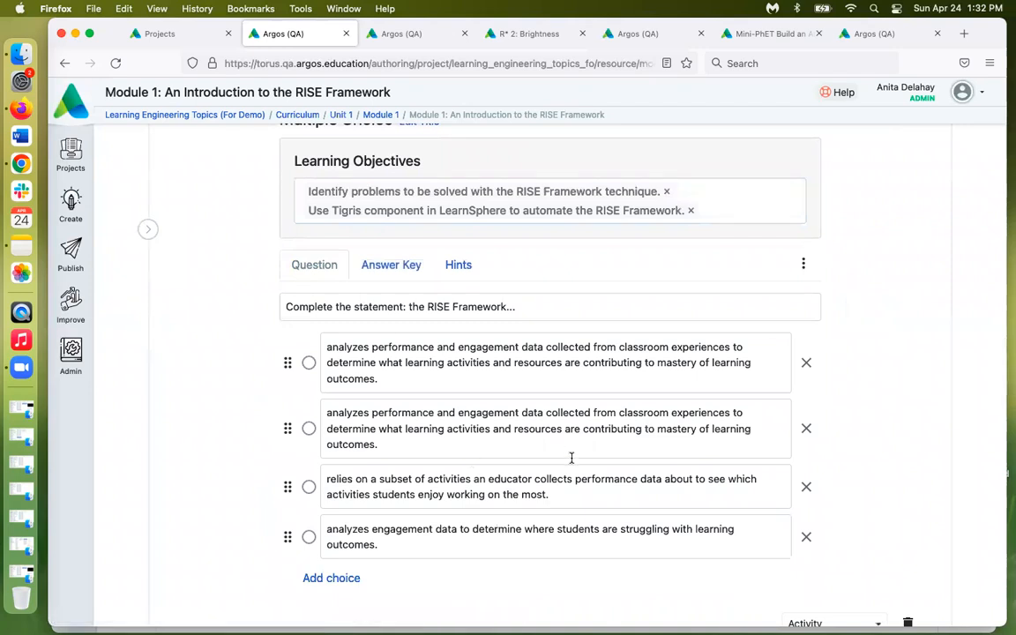
scroll(572, 457, down, 1)
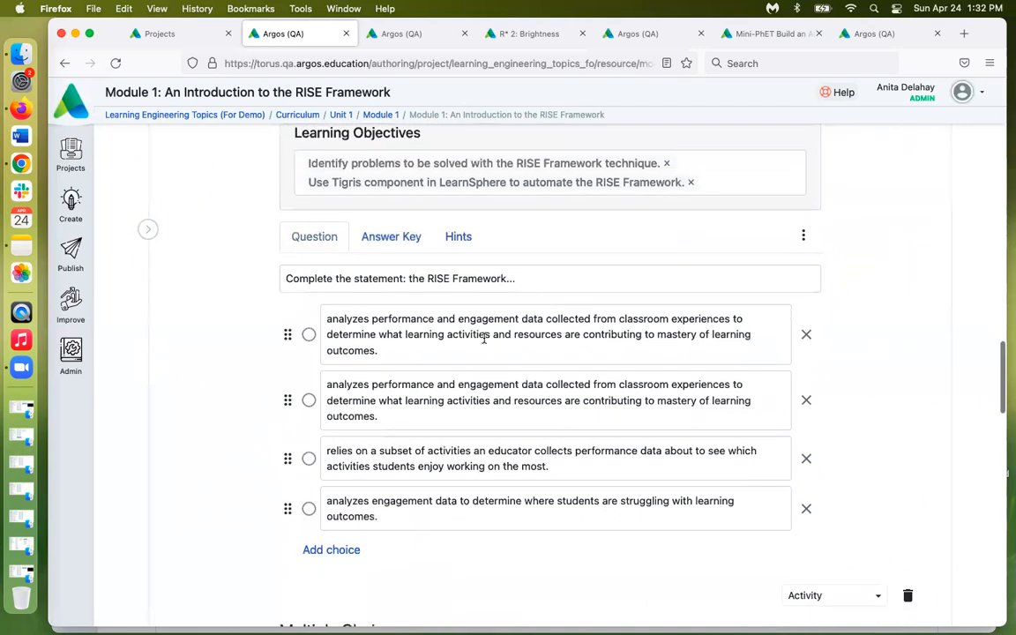
click(391, 240)
scroll(891, 404, down, 1)
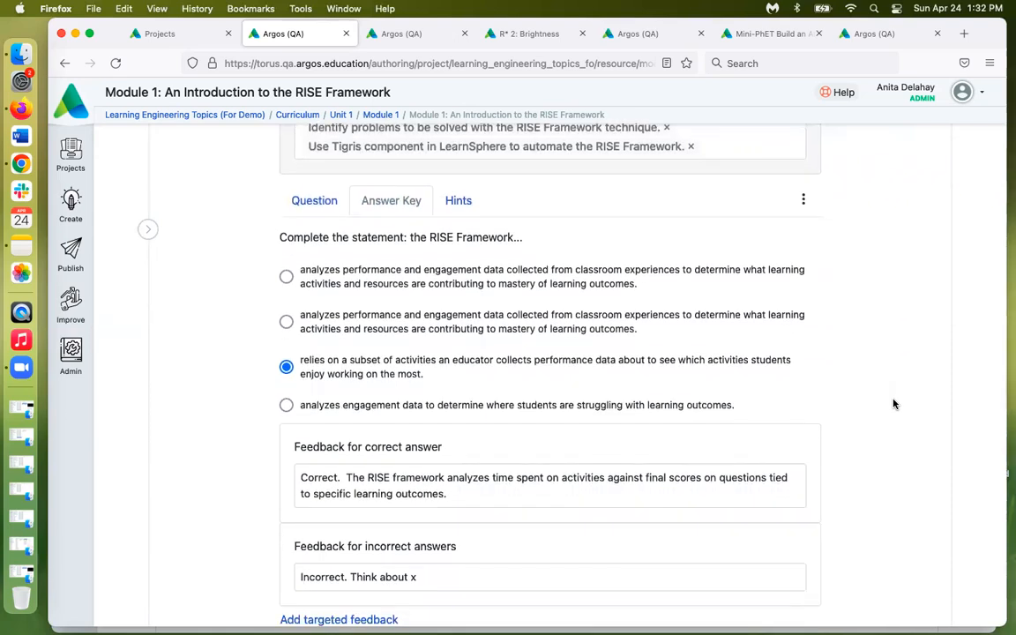
click(285, 322)
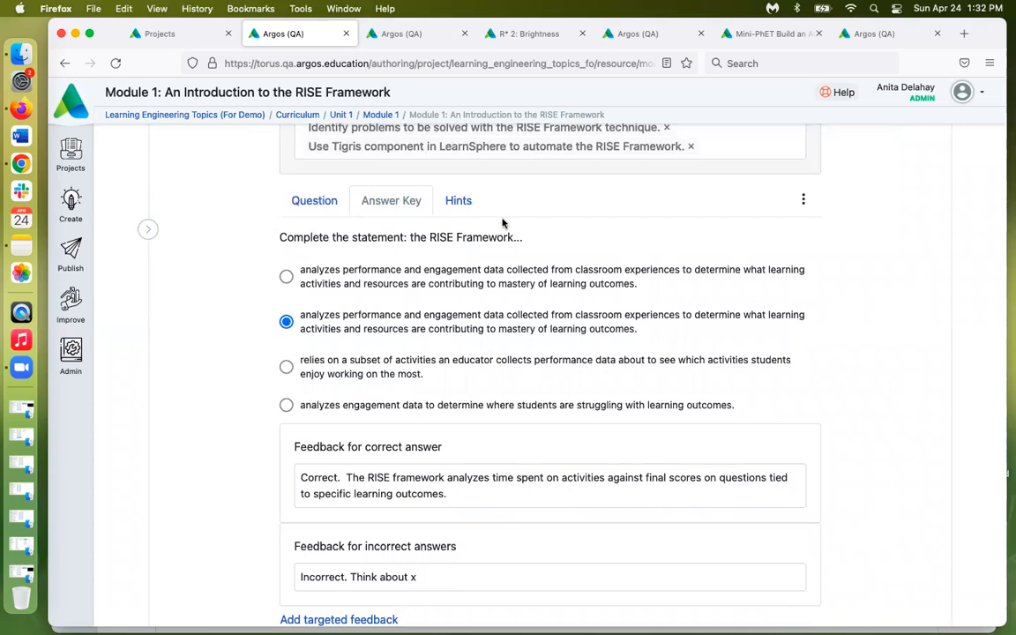
click(459, 202)
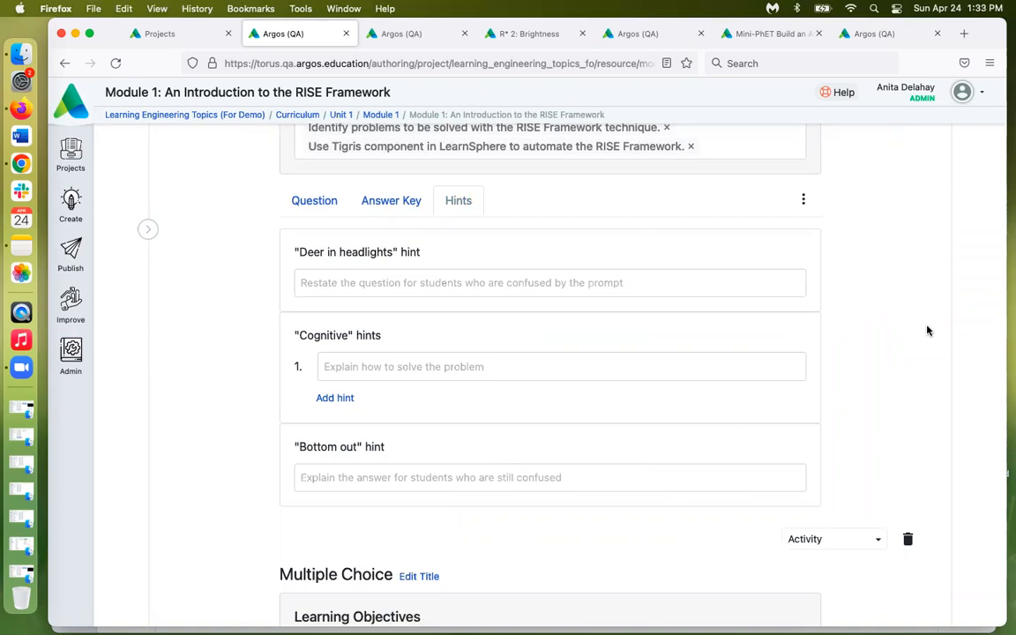
scroll(927, 331, down, 5)
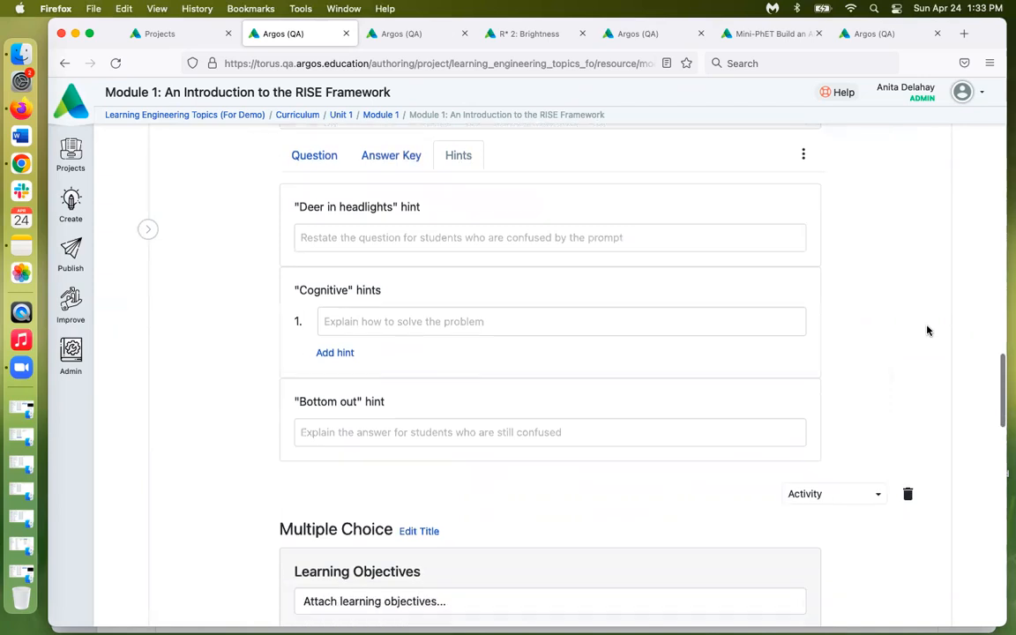
scroll(927, 331, down, 10)
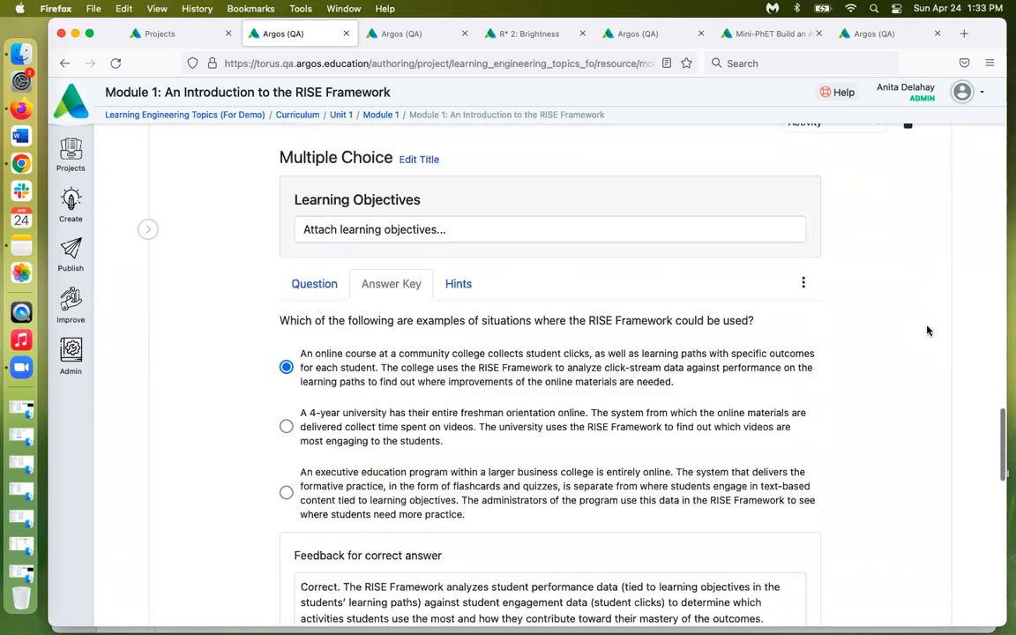
scroll(927, 330, down, 9)
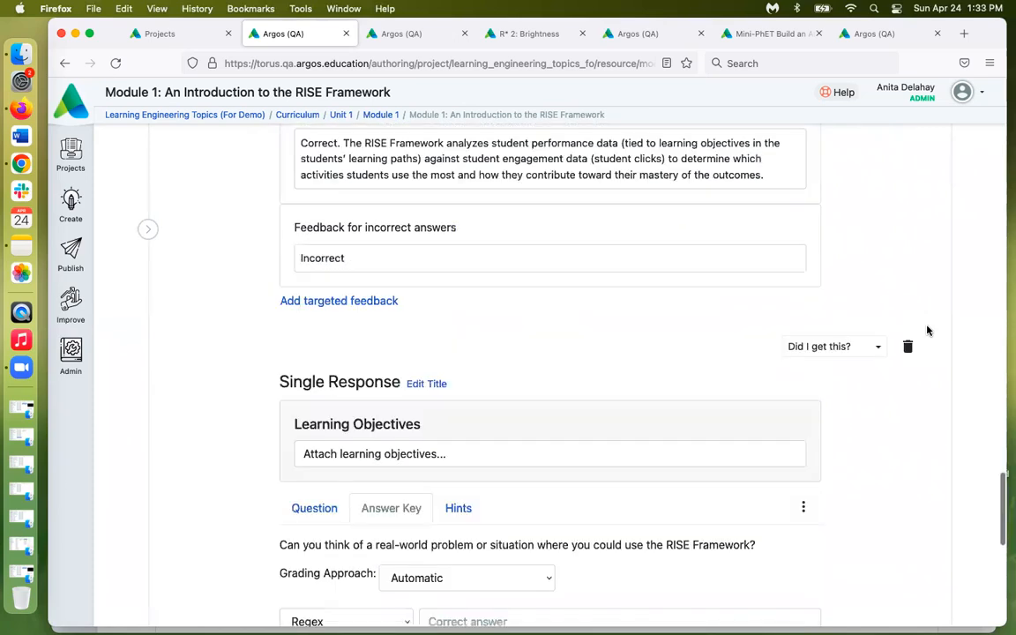
scroll(927, 331, down, 1)
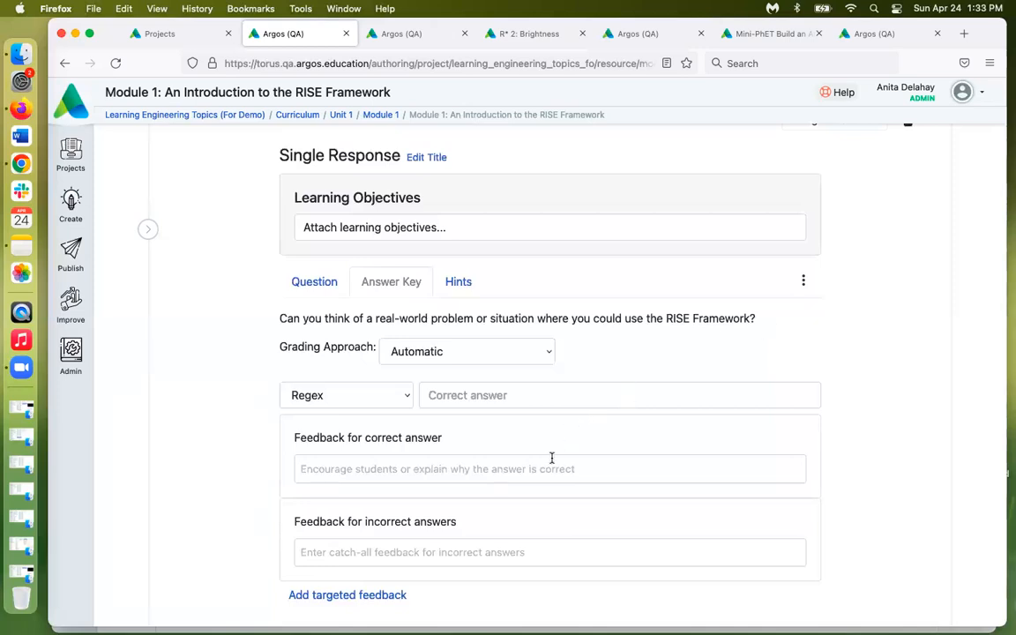
Switch the Single Response question's grading approach to Instructor manual grading
click(546, 350)
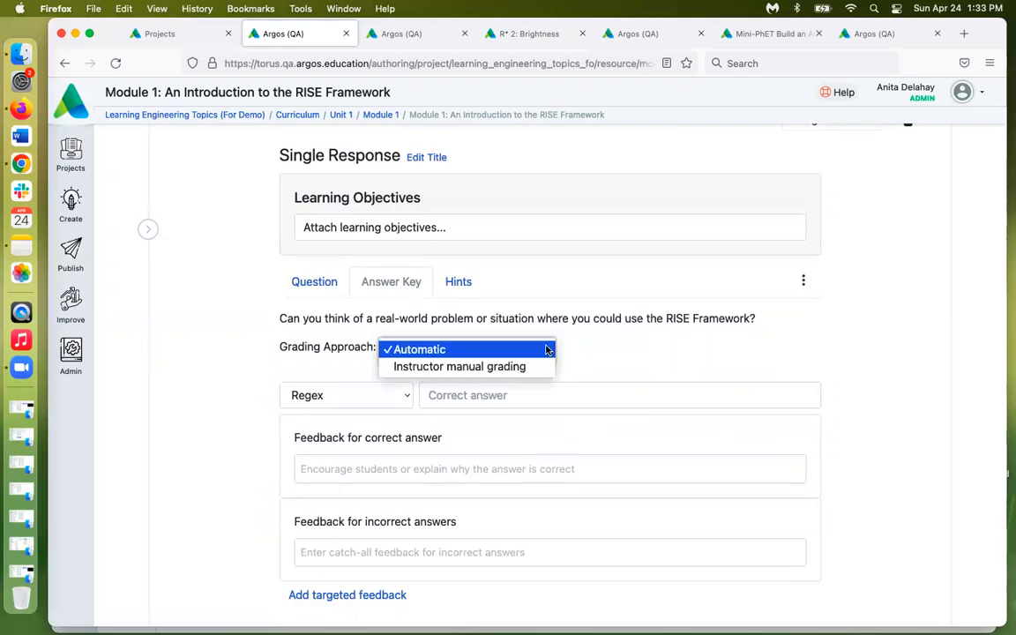
click(507, 369)
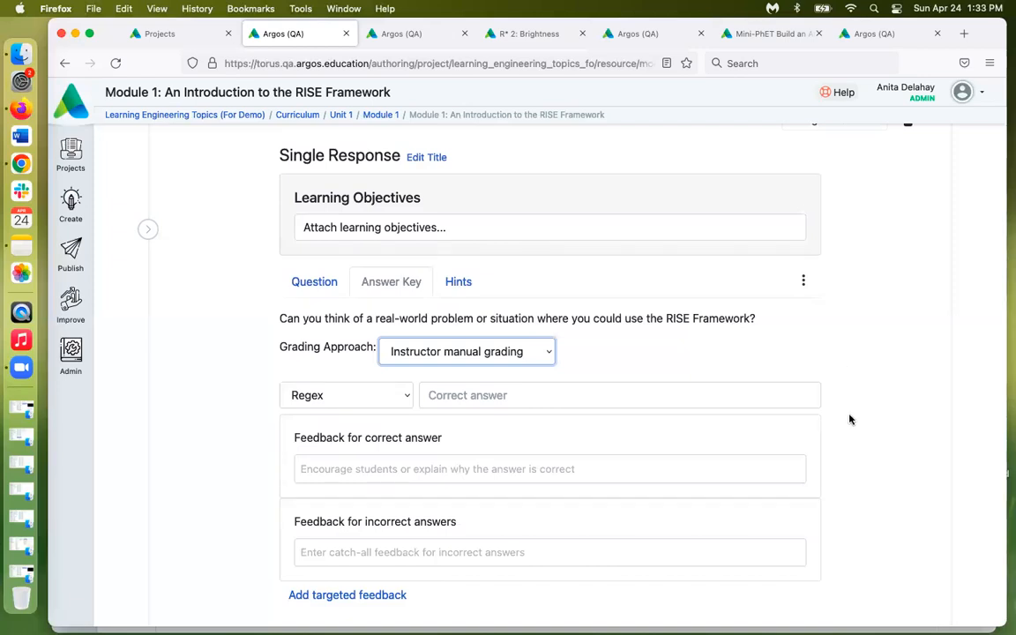
scroll(849, 419, down, 3)
scroll(850, 419, down, 4)
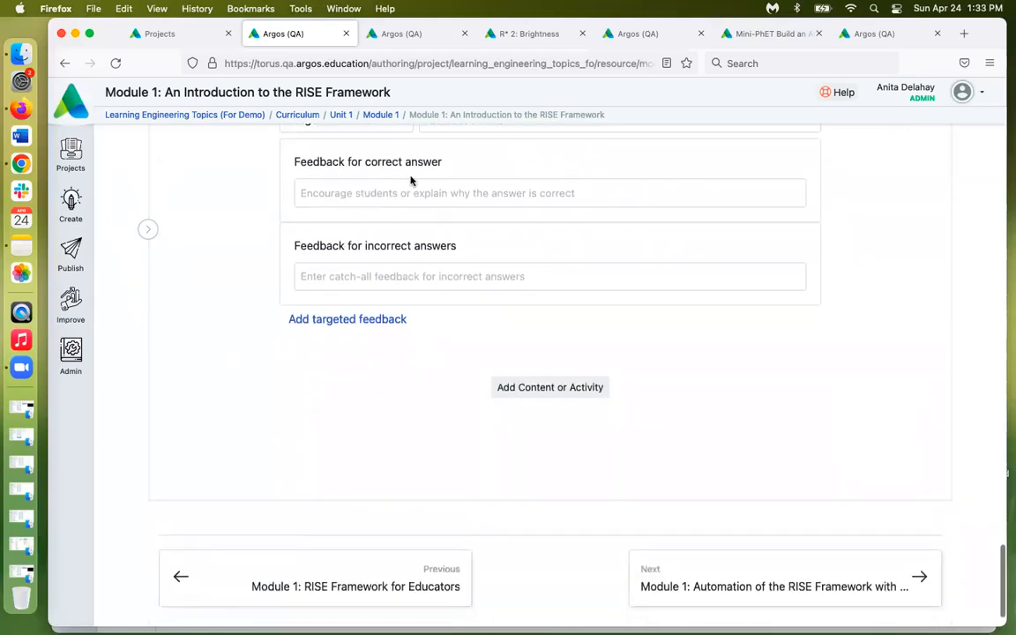
Run the automated review on the Argos Review page, yielding 26 improvement opportunities
click(417, 36)
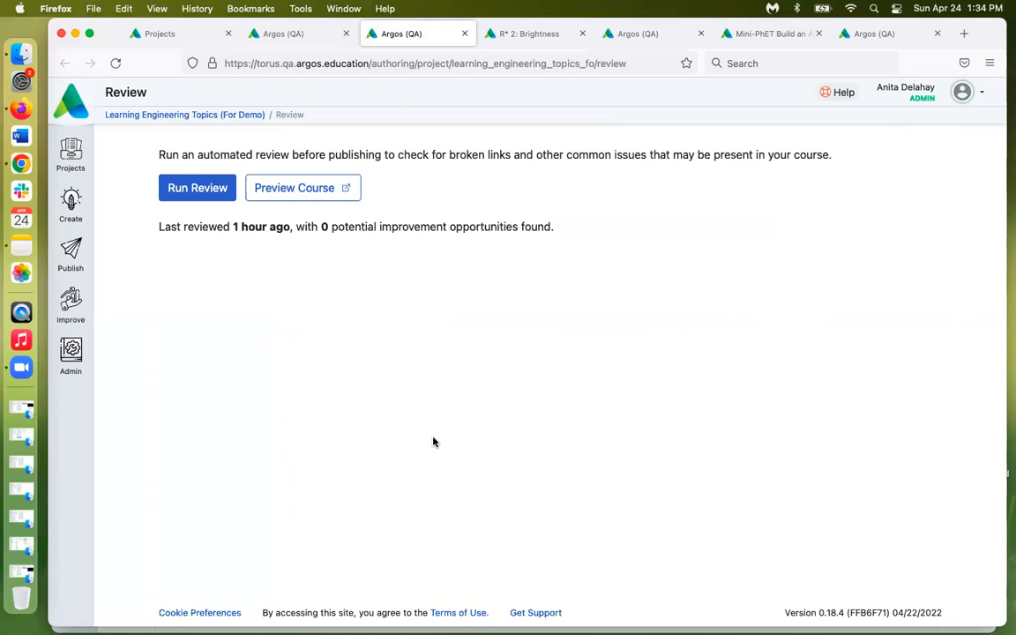
click(188, 195)
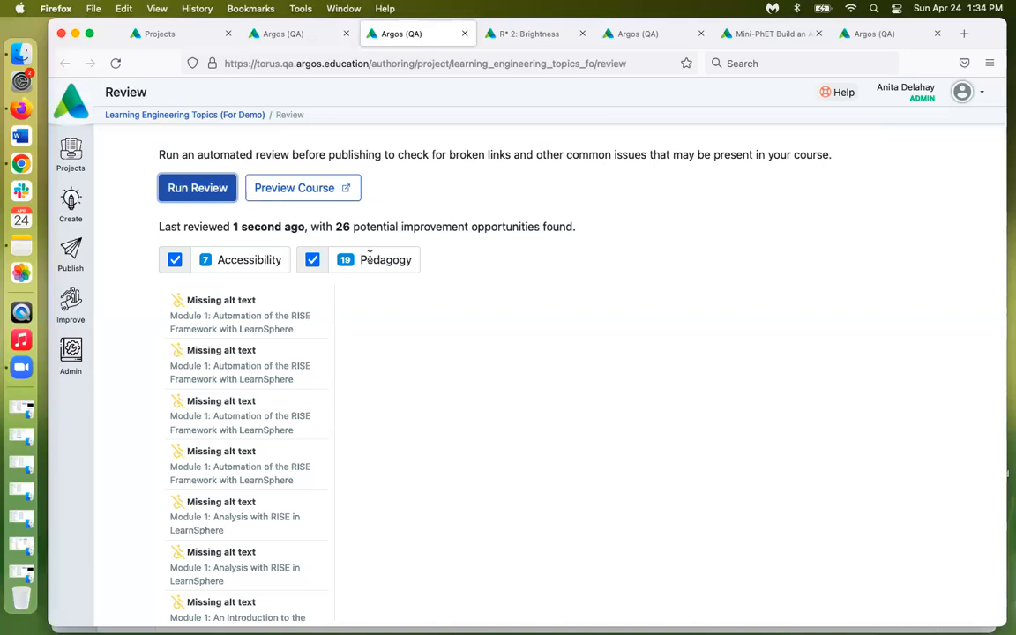
Dismiss the first Missing alt text issue, leaving 25 opportunities (6 Accessibility, 19 Pedagogy)
click(273, 321)
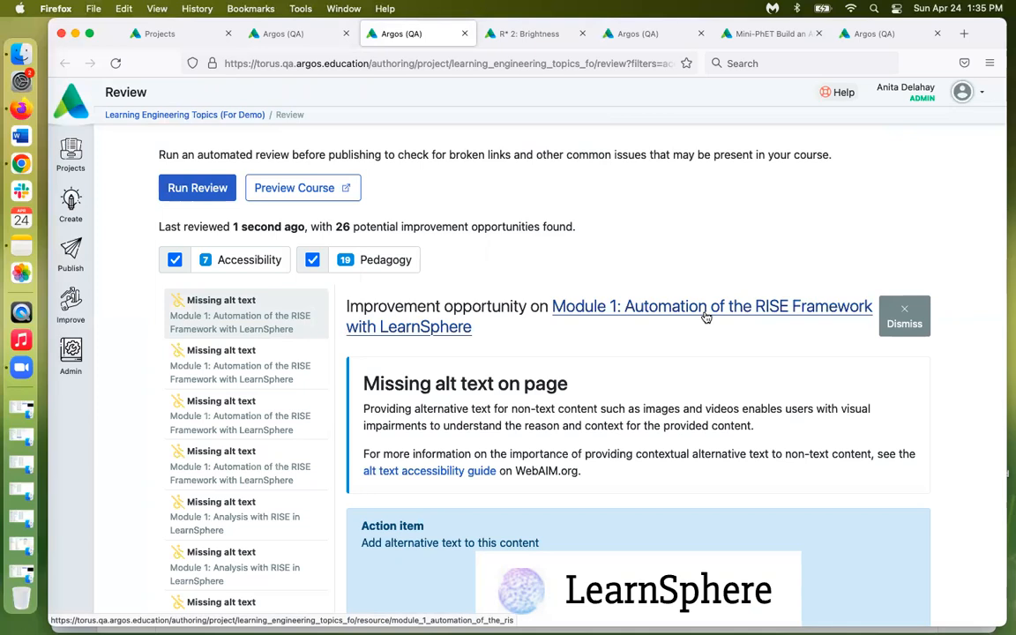
click(899, 313)
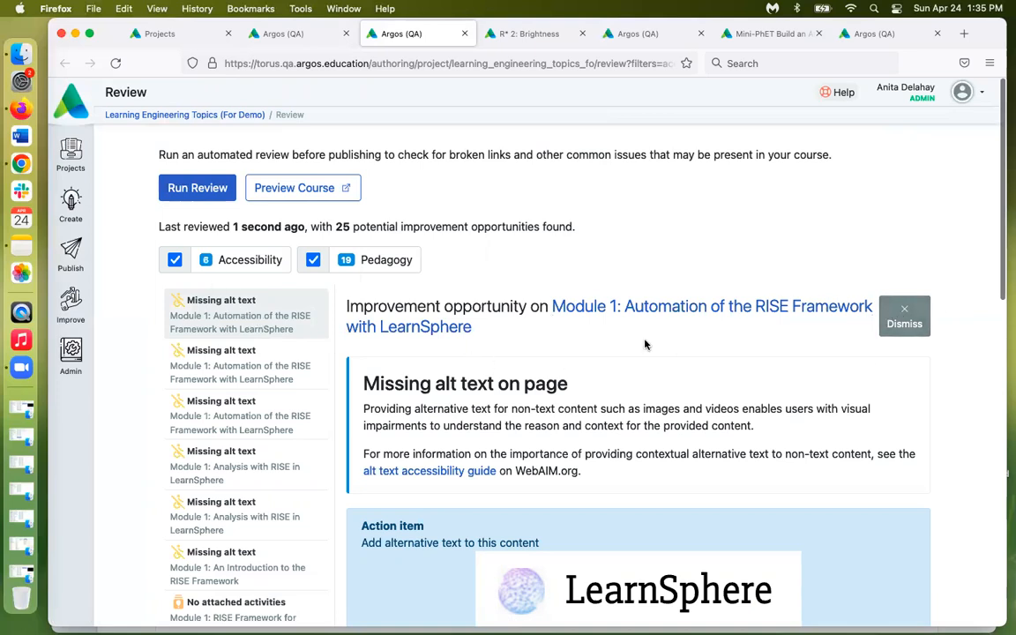
scroll(645, 344, down, 1)
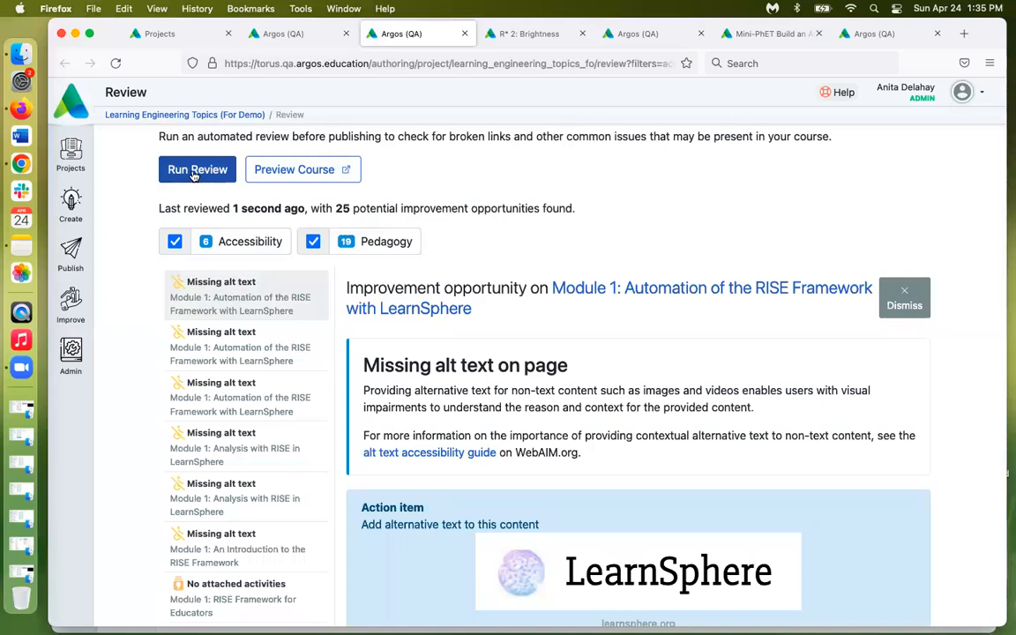
scroll(449, 335, down, 8)
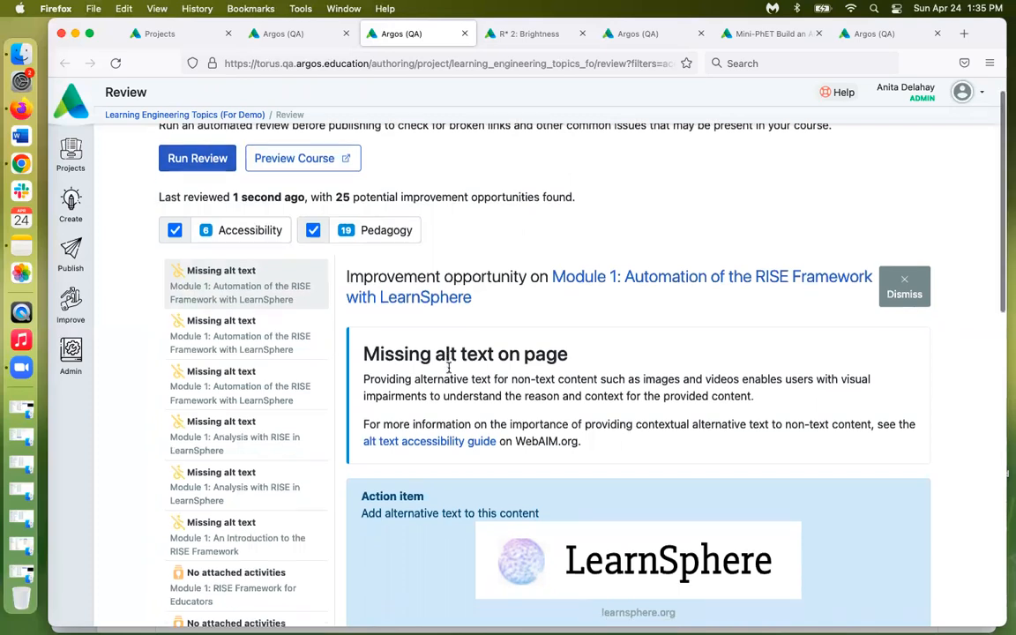
scroll(449, 368, down, 1)
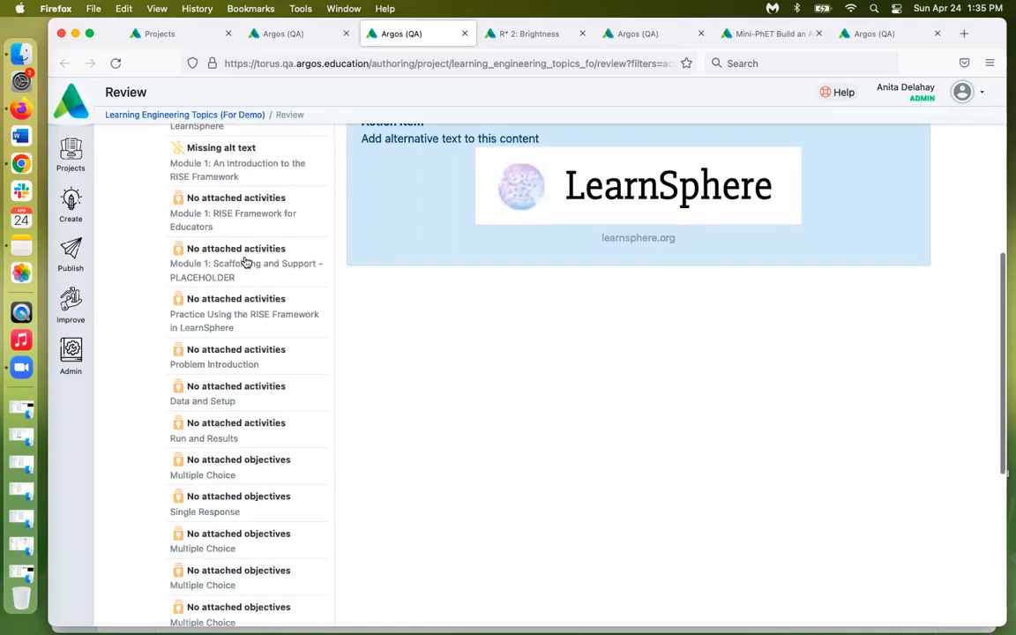
Show the No attached activities issue for Module 1: RISE Framework for Educators
click(245, 222)
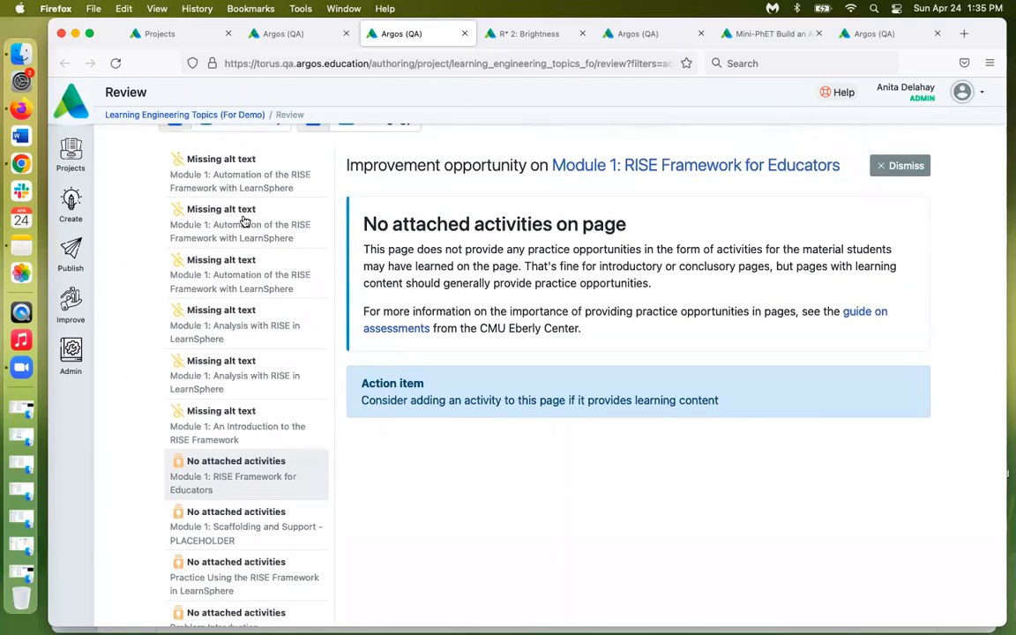
scroll(222, 454, down, 6)
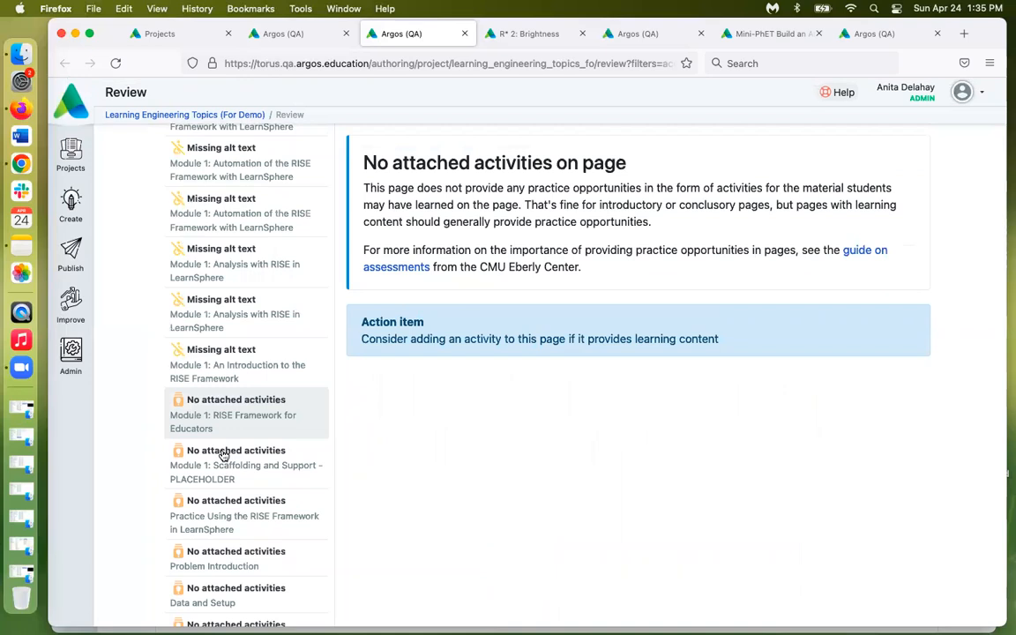
scroll(229, 358, up, 3)
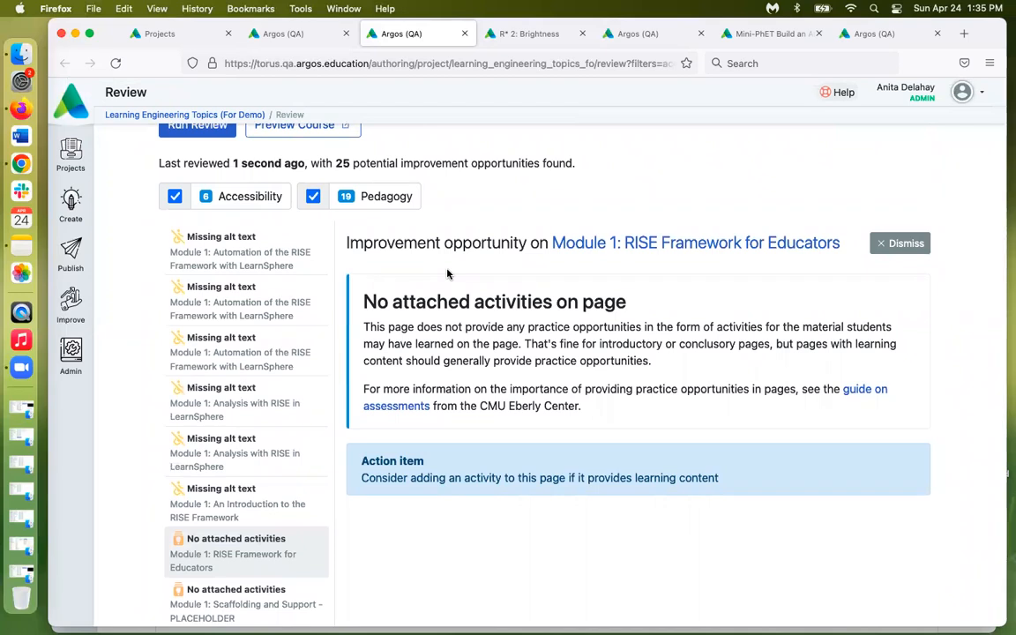
In the R* 2: Brightness preview, answer the intrinsic-property question with Brightness and verify it
click(540, 36)
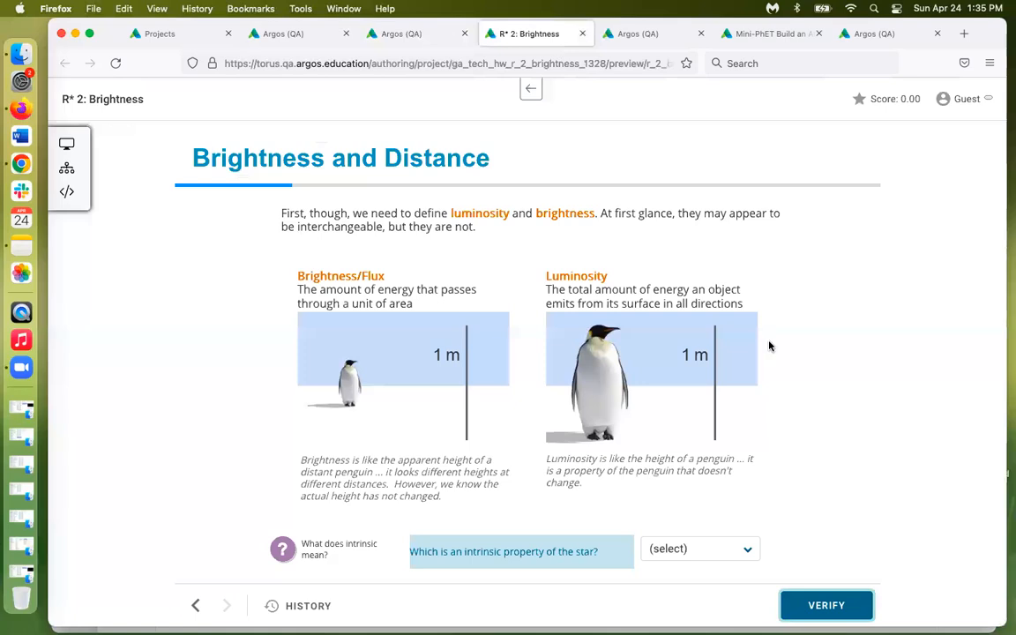
scroll(884, 313, down, 1)
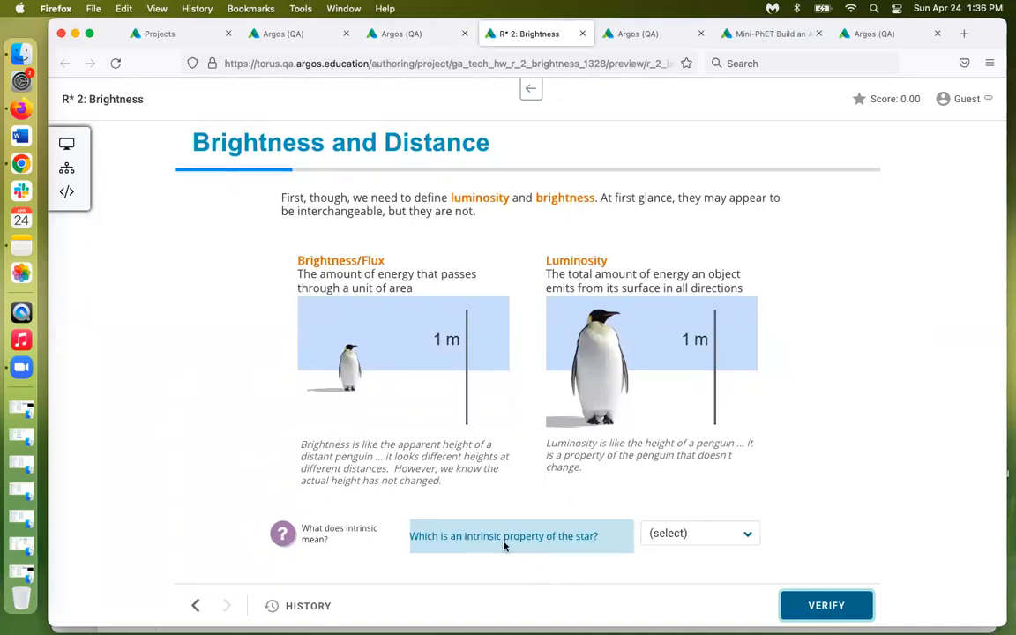
click(744, 534)
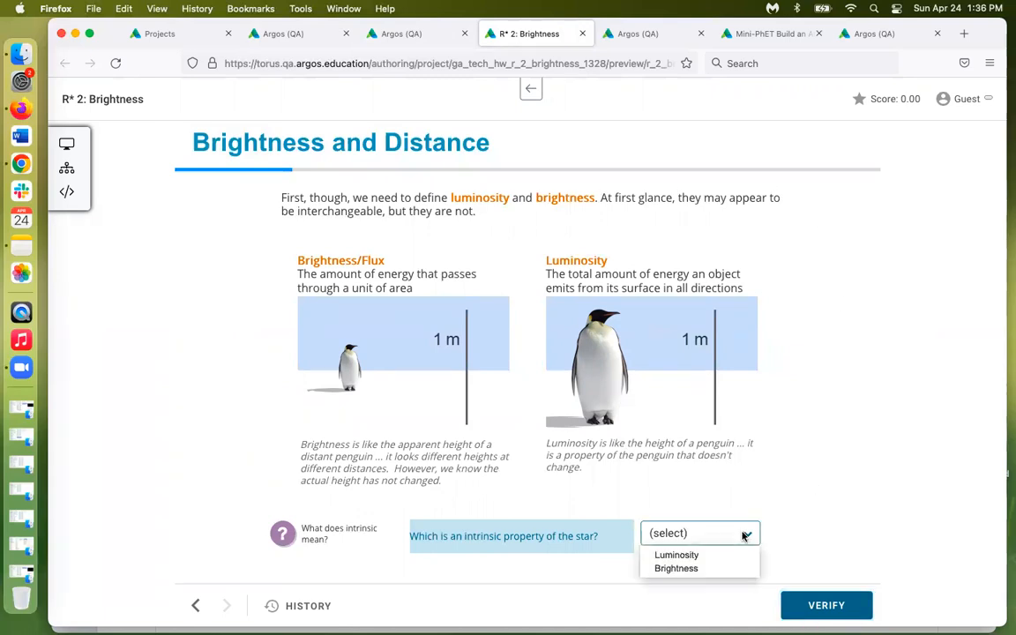
click(702, 569)
click(812, 607)
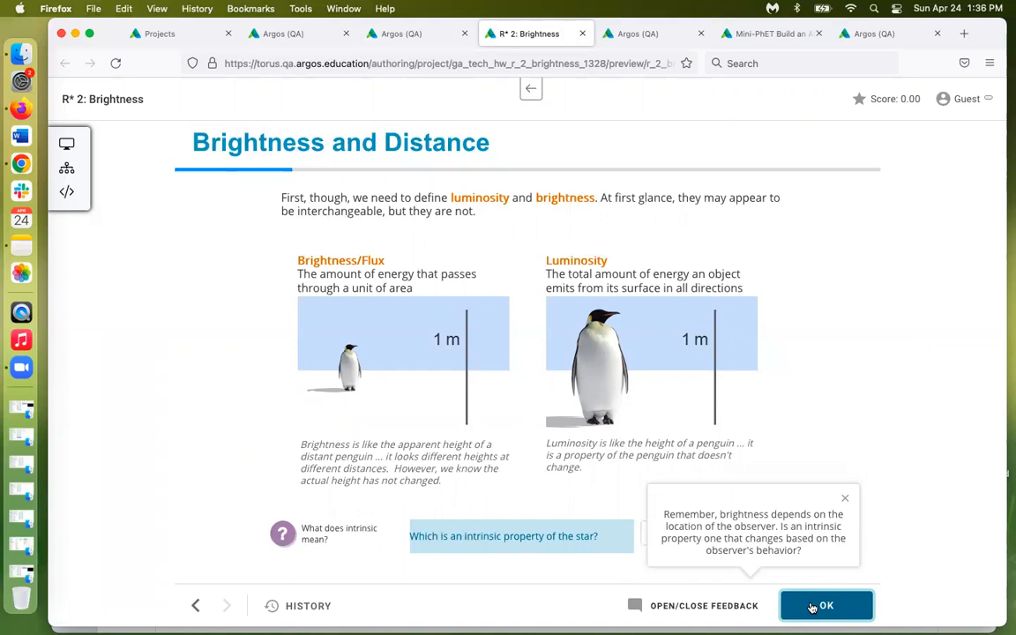
Change the answer to Luminosity and verify again, reaching 'That's correct!'
click(844, 498)
click(721, 533)
click(714, 516)
click(841, 609)
click(826, 606)
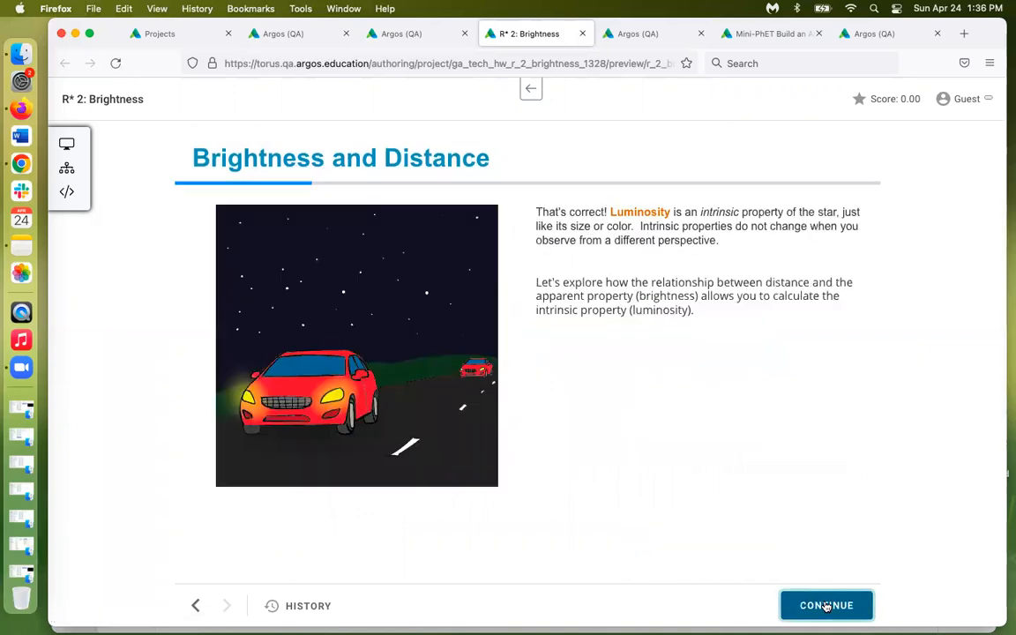
Advance the lesson and submit the 'quarter as bright' hypothesis
click(827, 606)
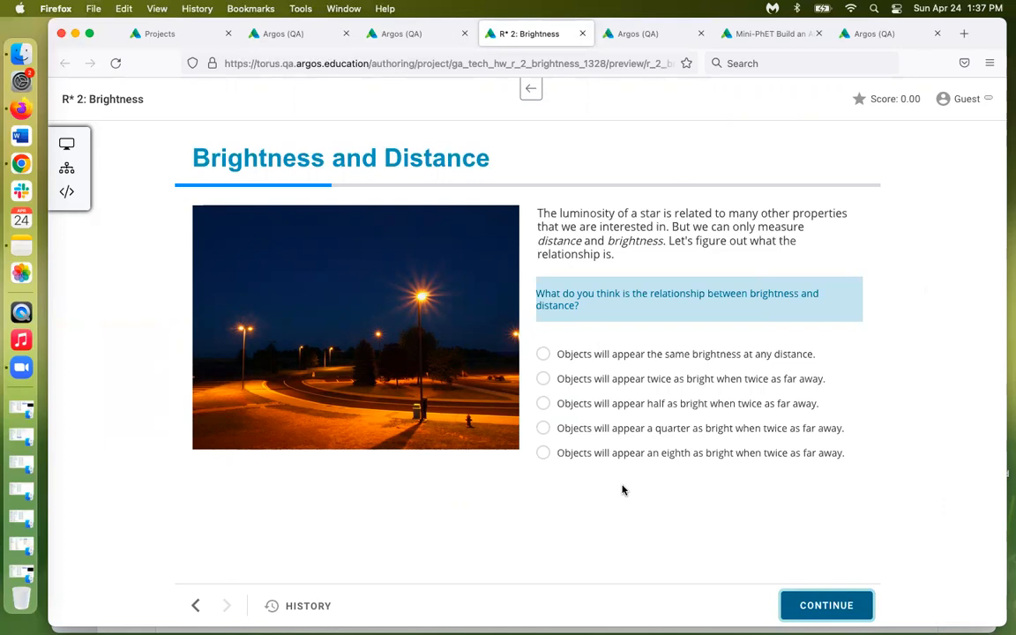
click(542, 429)
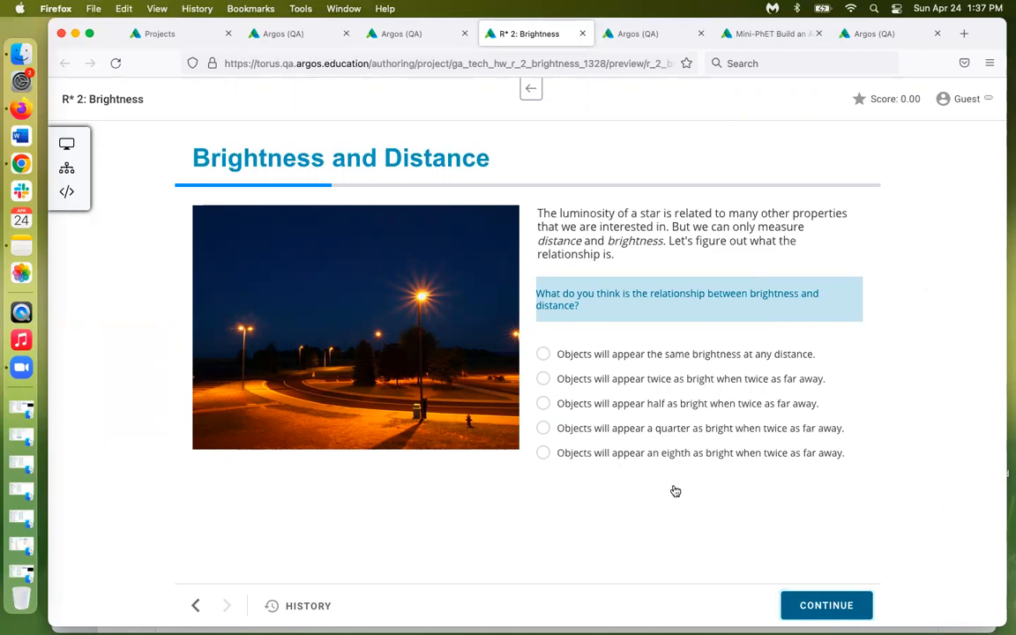
click(828, 608)
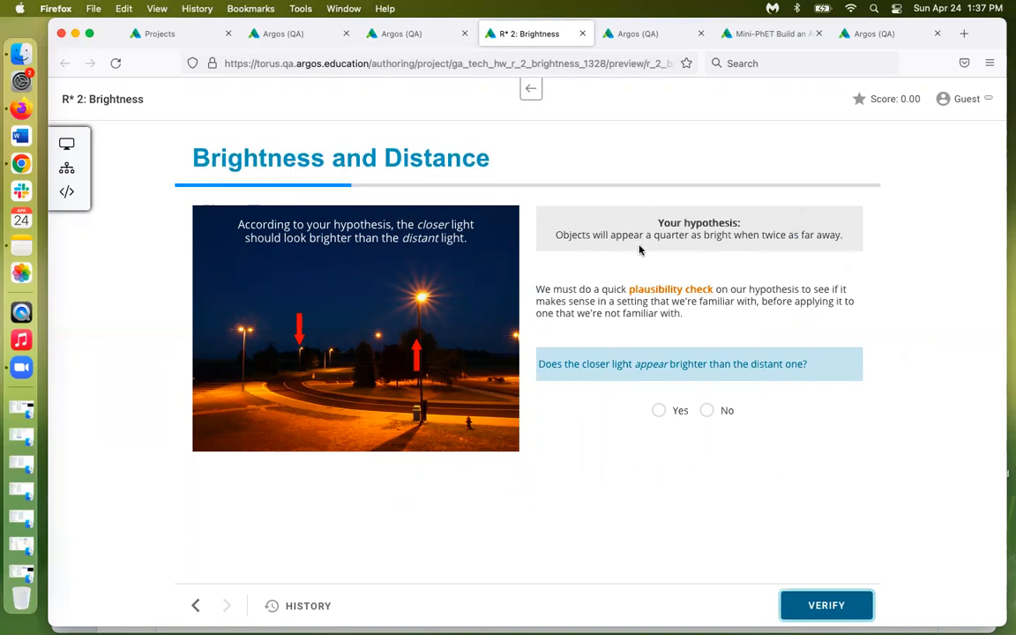
Answer the closer-light plausibility question Yes, then change the answer to No and submit
click(659, 410)
click(824, 605)
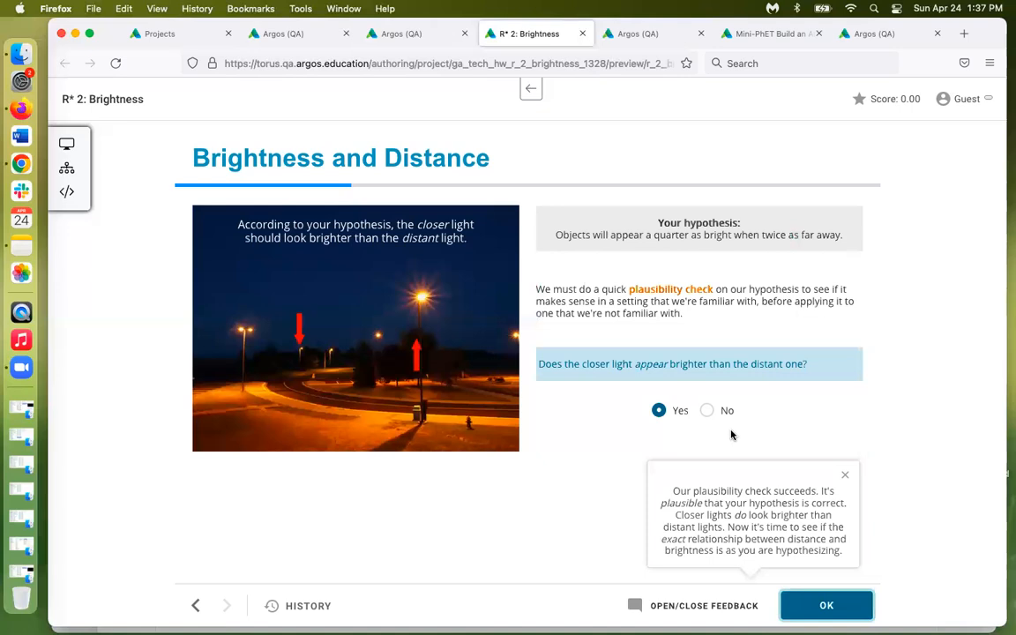
click(844, 476)
click(708, 412)
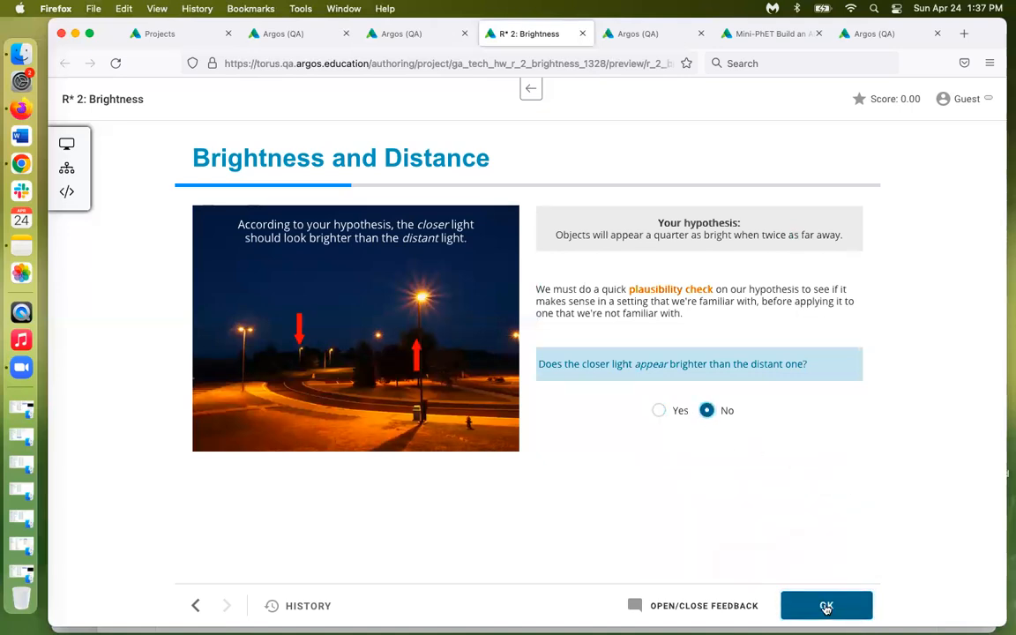
click(825, 606)
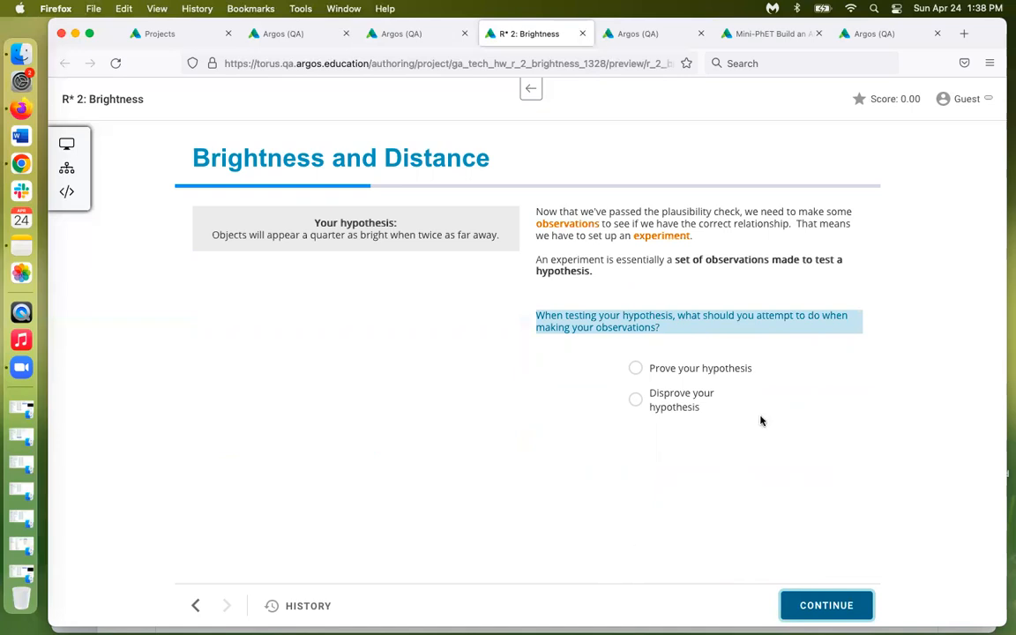
Review the No Attempt, Hypothesis 1, 2 and 3-5 rules, keeping the condition type as Number
click(640, 34)
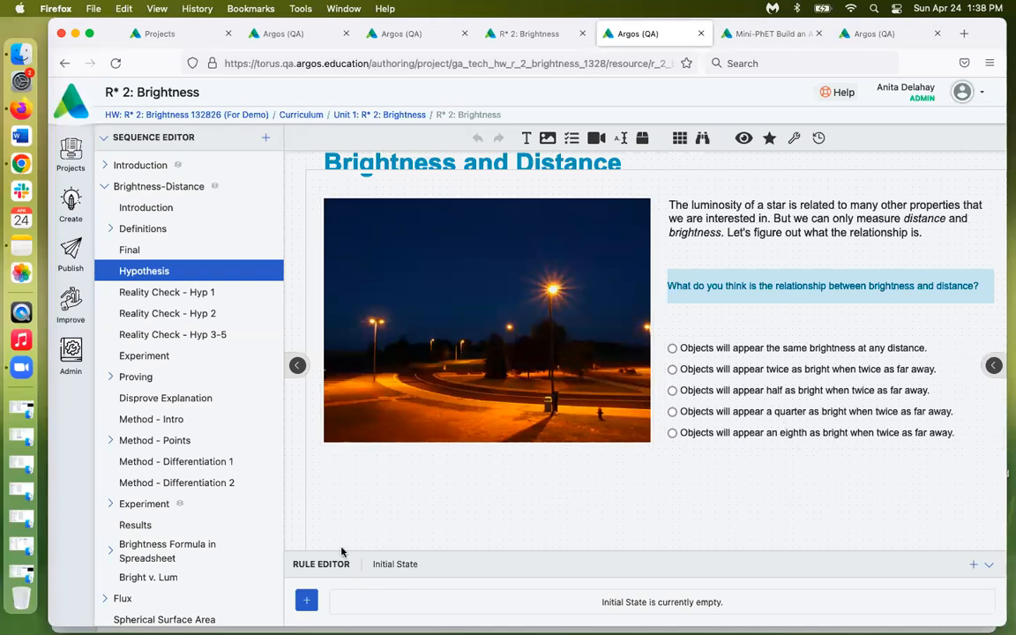
scroll(188, 544, down, 10)
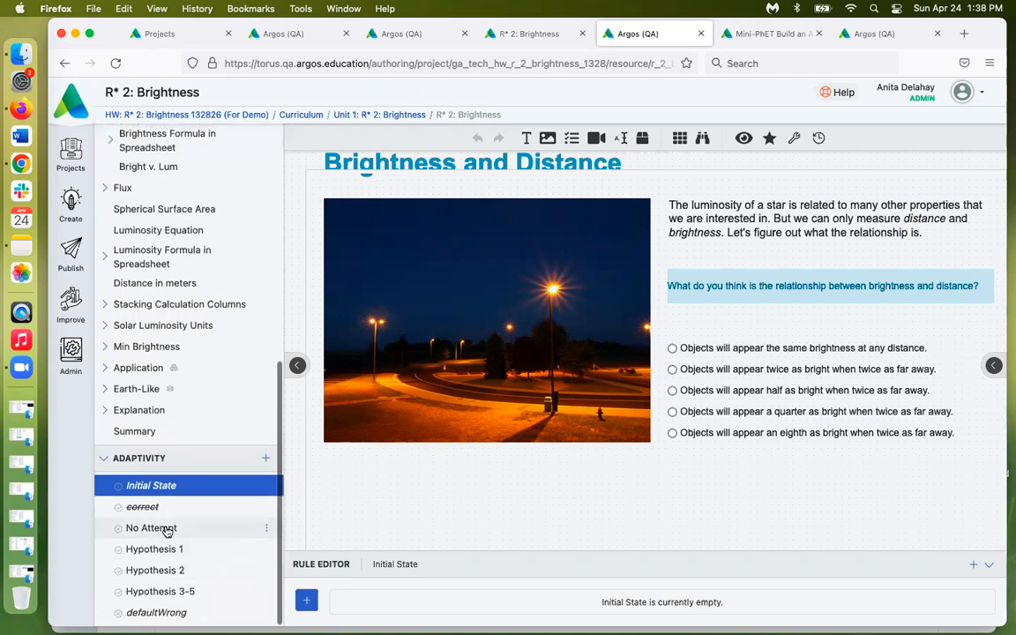
click(150, 527)
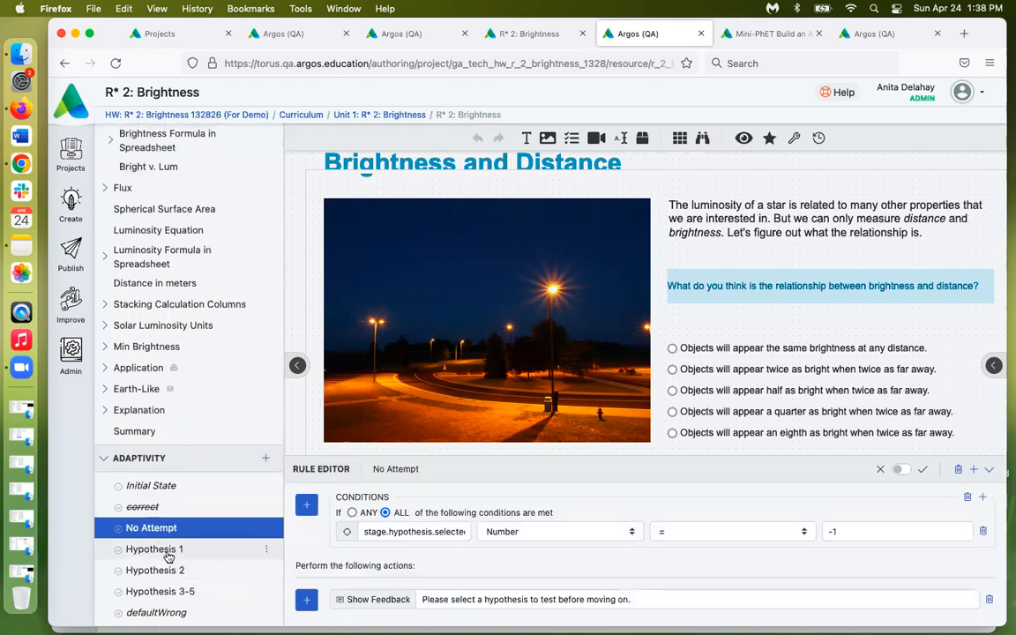
click(154, 549)
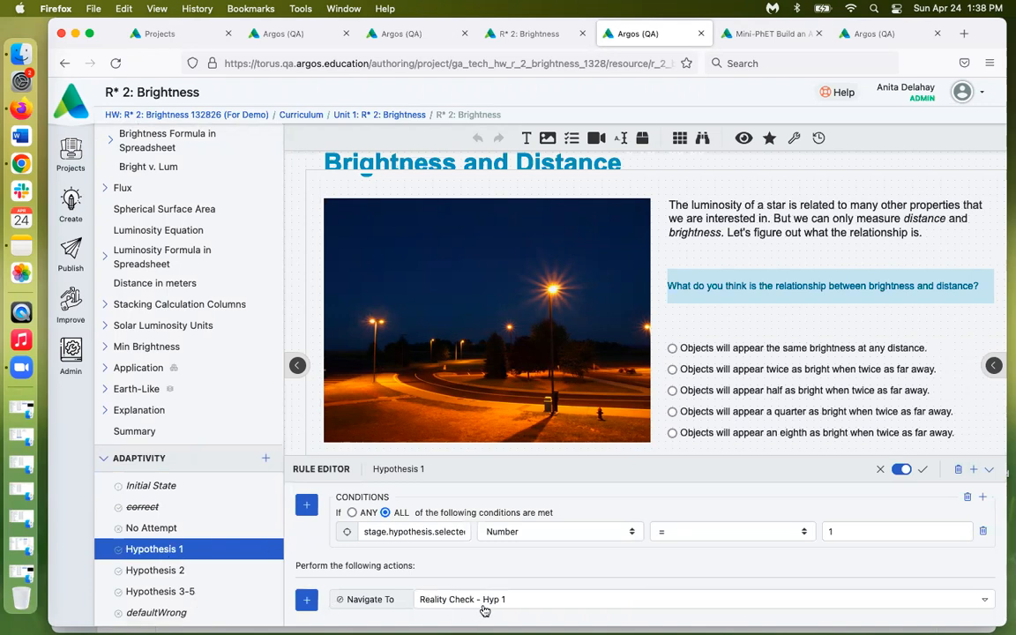
click(160, 573)
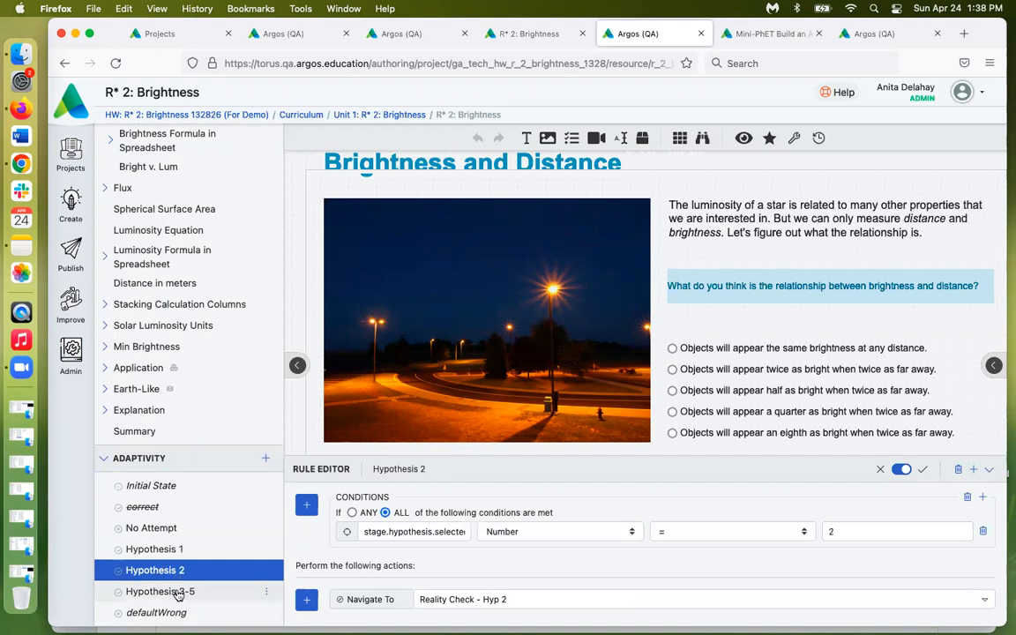
click(178, 593)
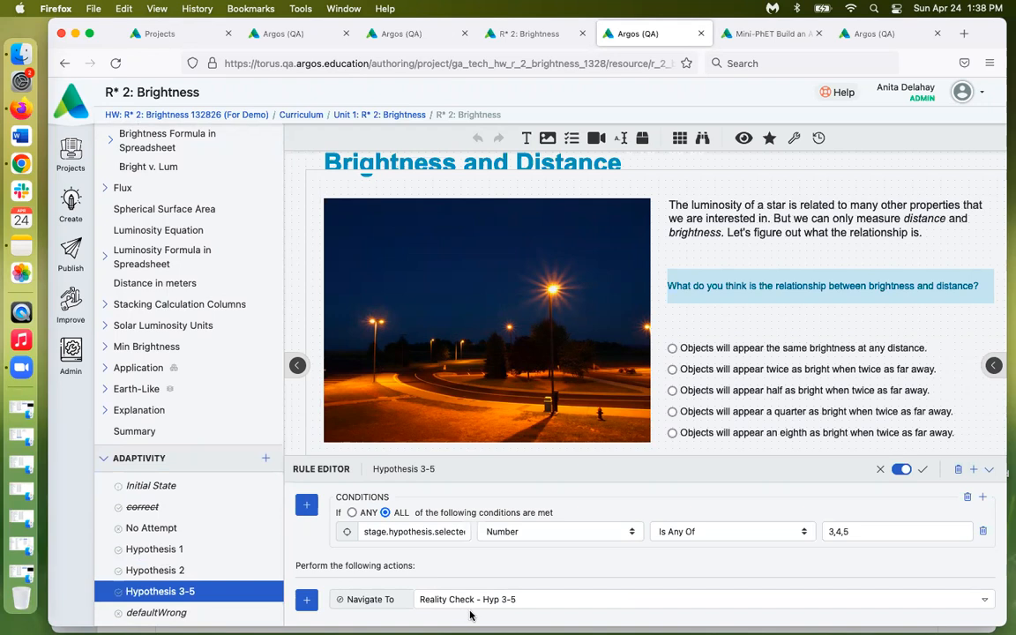
click(633, 531)
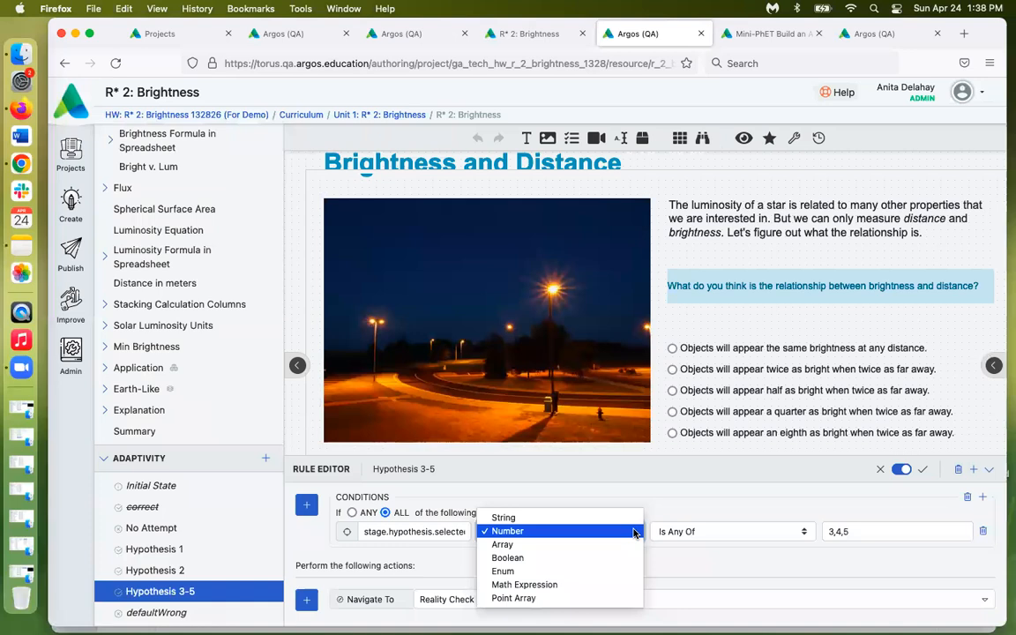
click(745, 496)
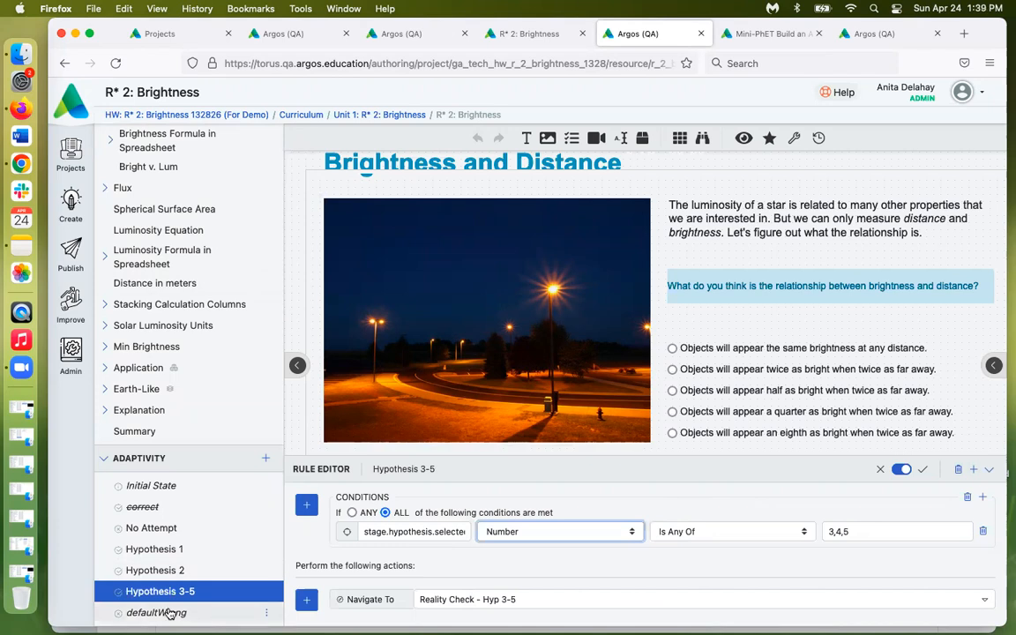
Open the Reality Check - Hyp 1 screen, then the Experiment screen
scroll(200, 284, up, 5)
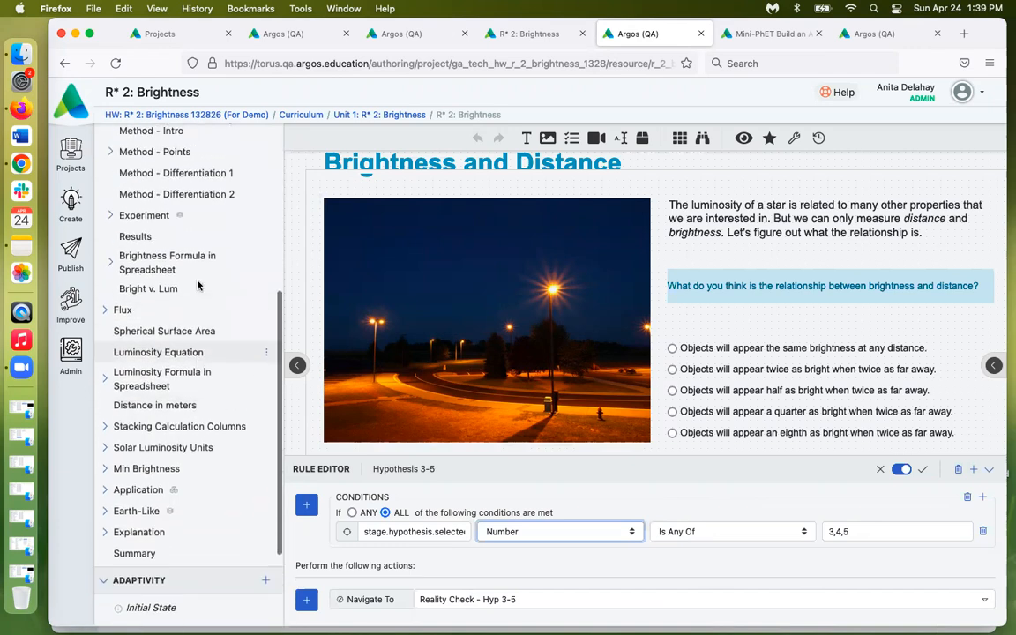
scroll(202, 284, up, 4)
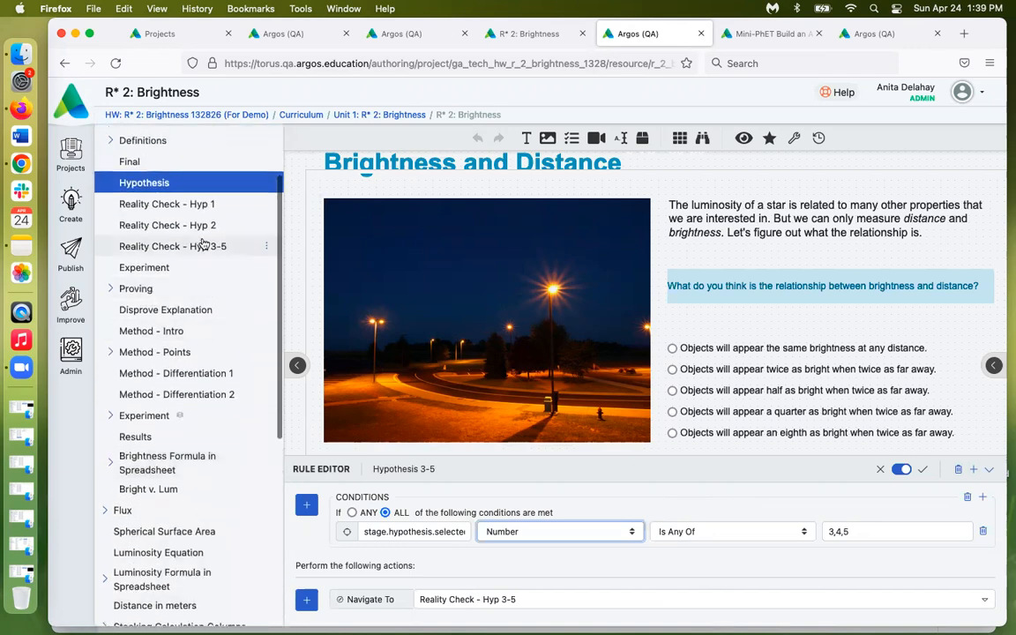
click(168, 204)
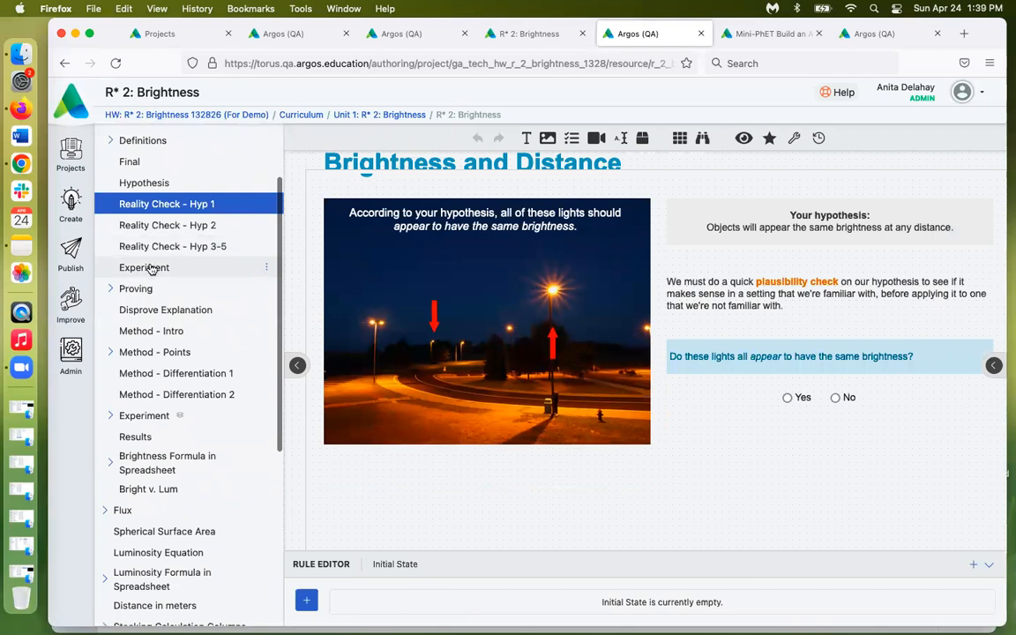
click(145, 267)
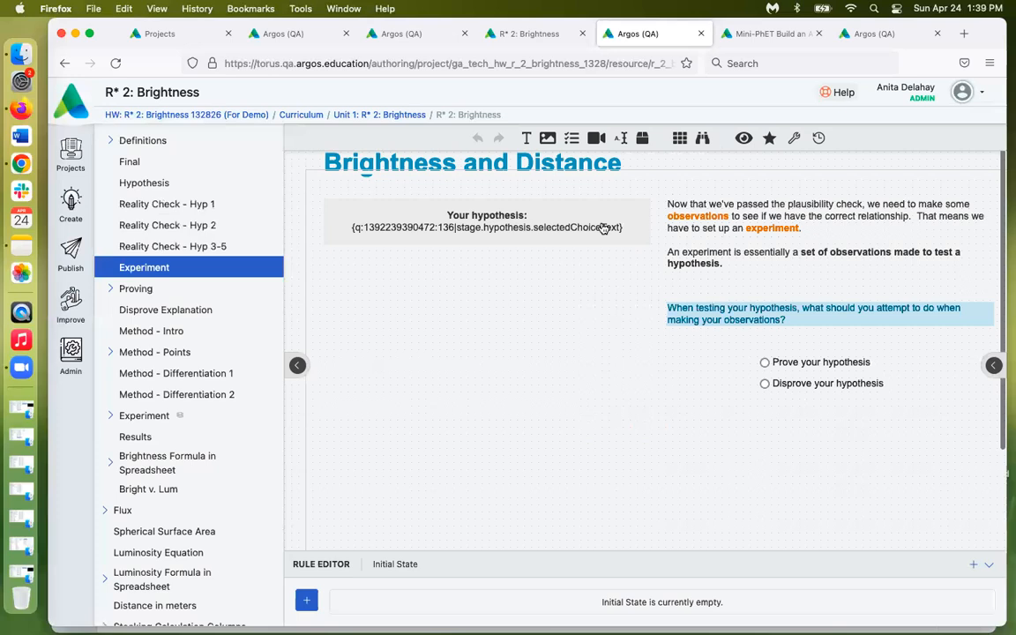
click(782, 34)
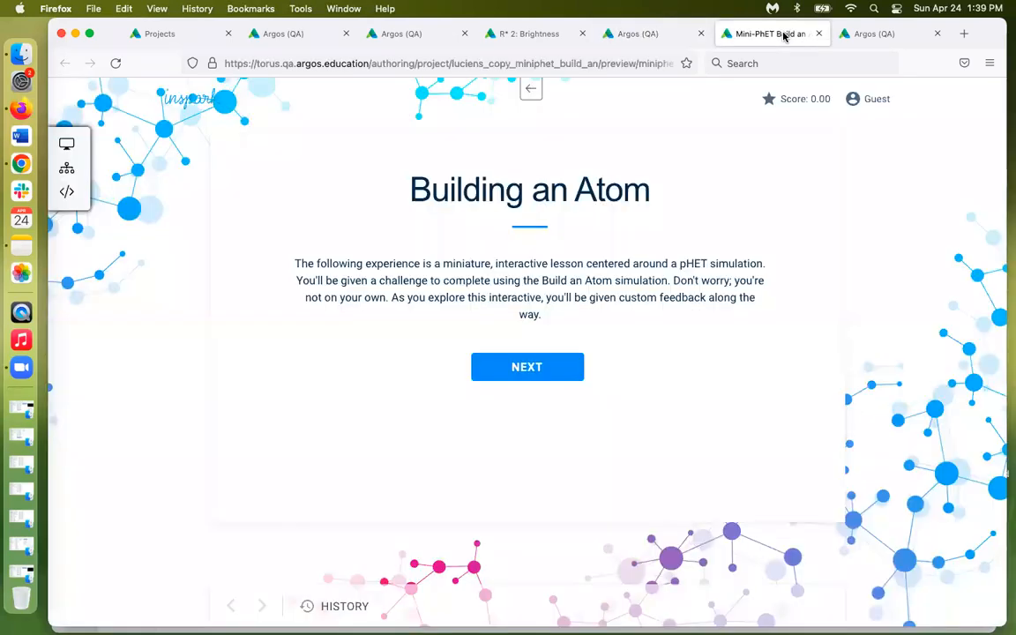
Advance the Build an Atom preview past its title page to the Make an Atom screen
click(533, 375)
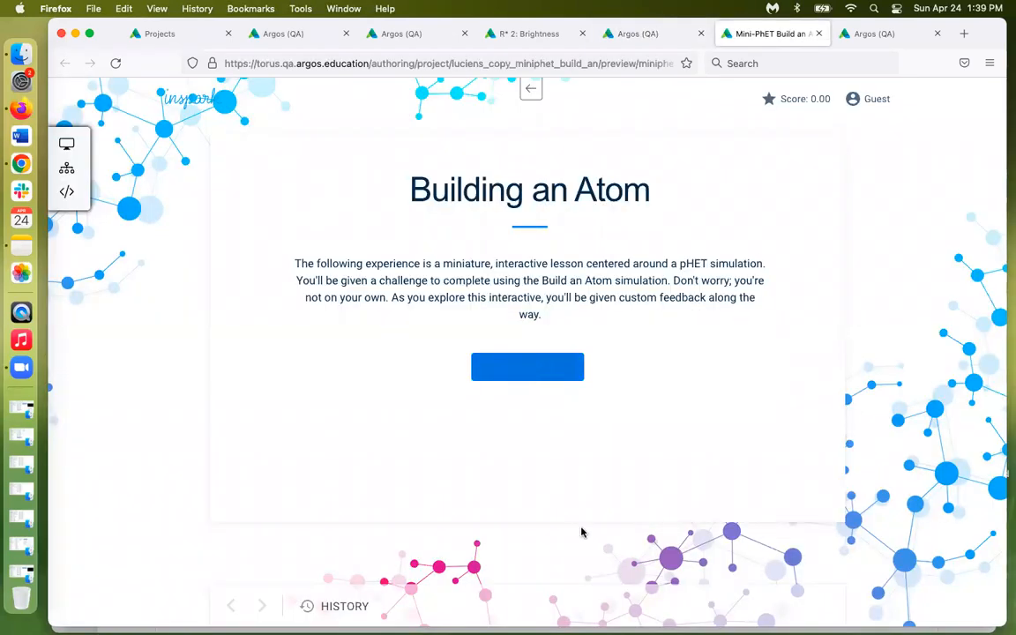
click(783, 608)
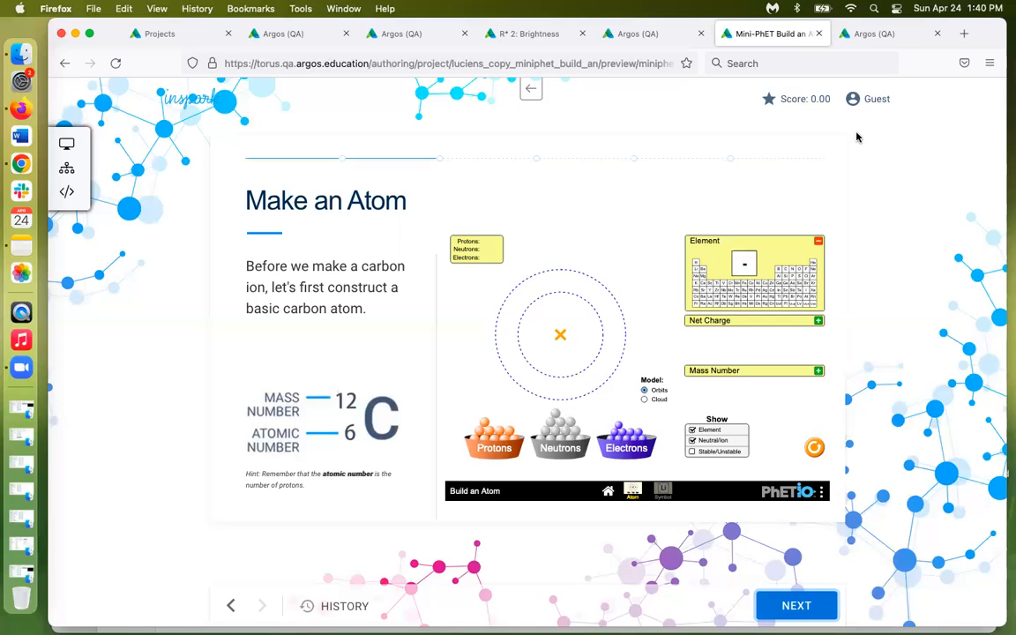
click(885, 38)
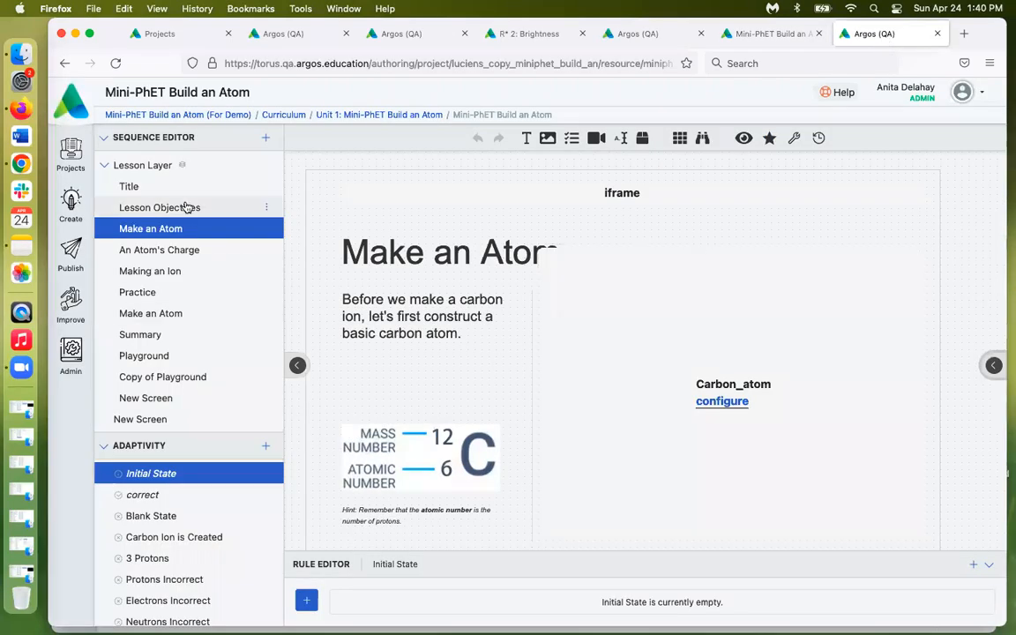
Load the Carbon_atom simulation, add a proton and an electron, and view the Carbon Ion is Created rule
click(726, 406)
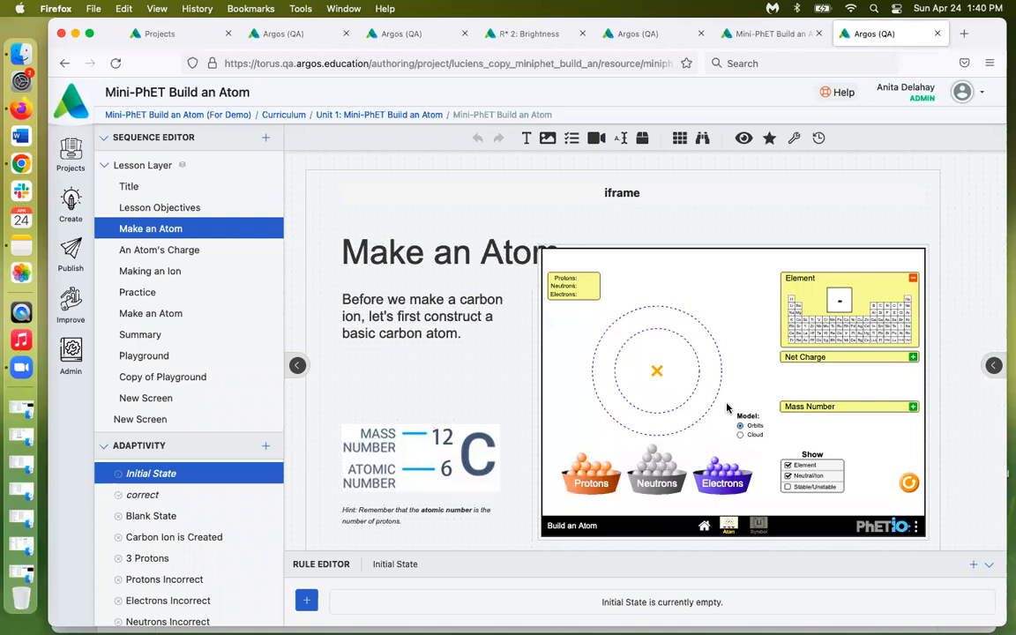
drag(590, 472, 652, 378)
drag(711, 462, 647, 420)
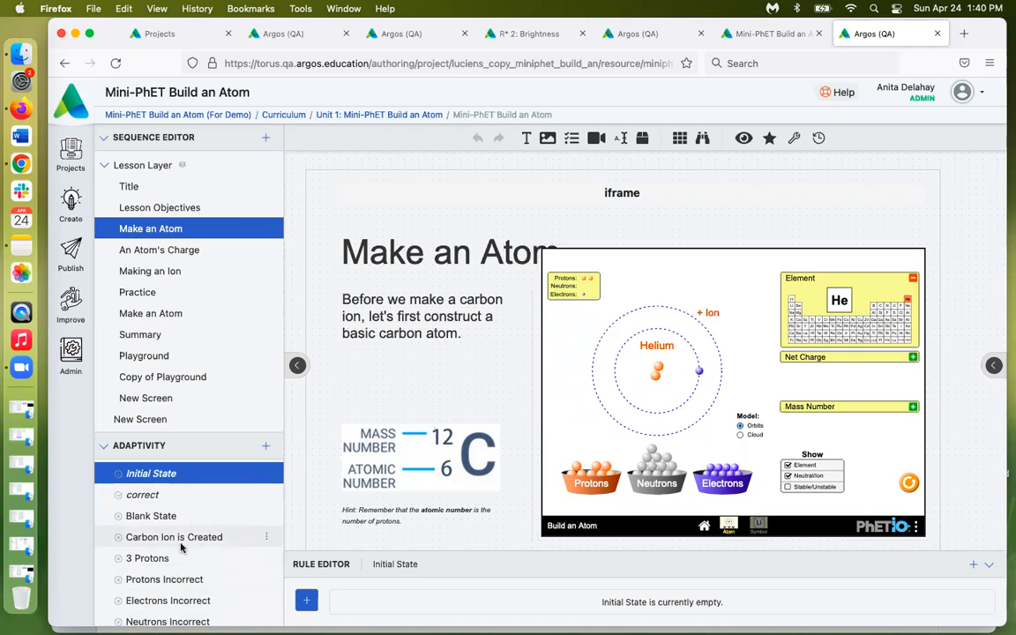
scroll(181, 542, down, 3)
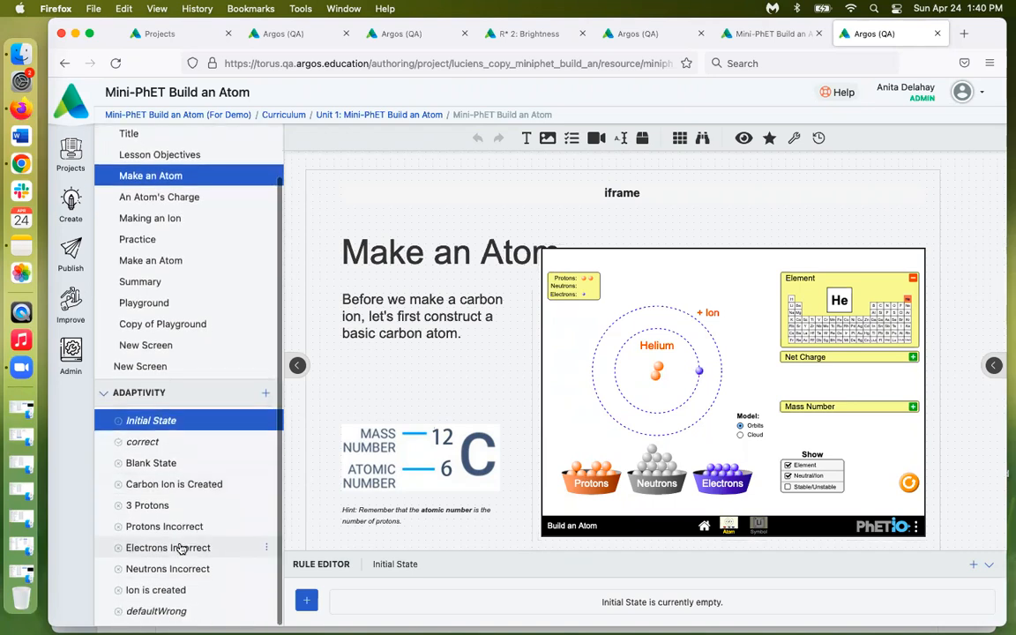
click(163, 486)
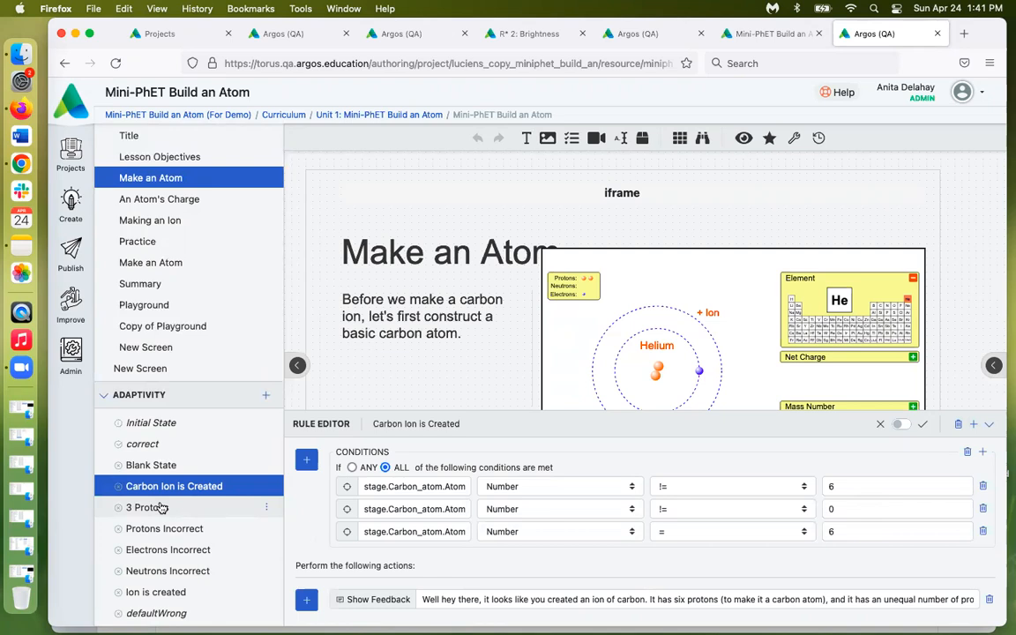
Open the Carbon Ion is Created rule's Show Feedback message in the Feedback editor
click(378, 600)
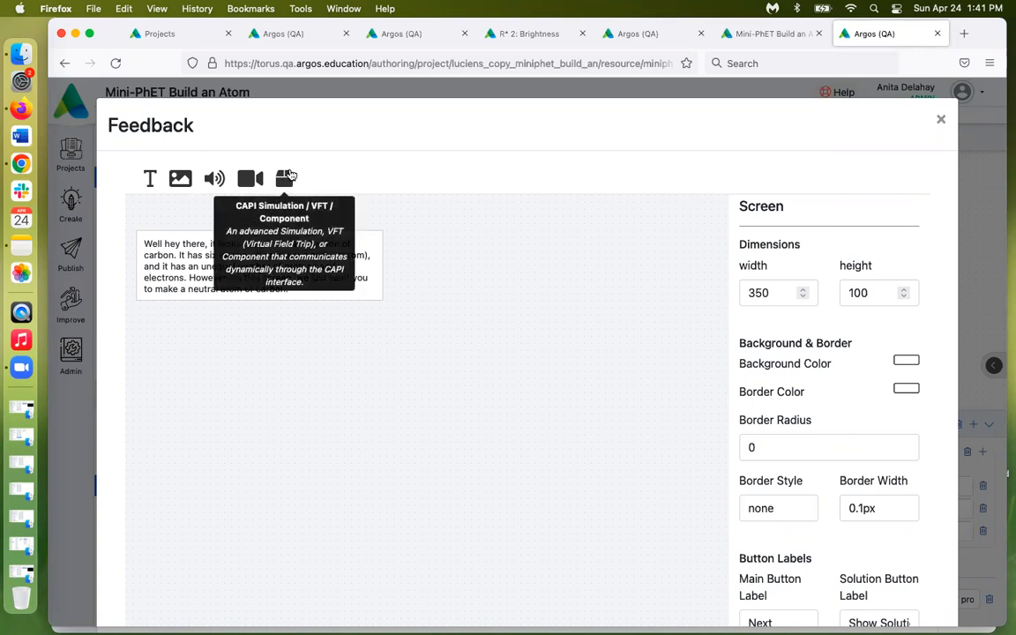
Close the Feedback editor to return to the Carbon Ion is Created rule
click(939, 122)
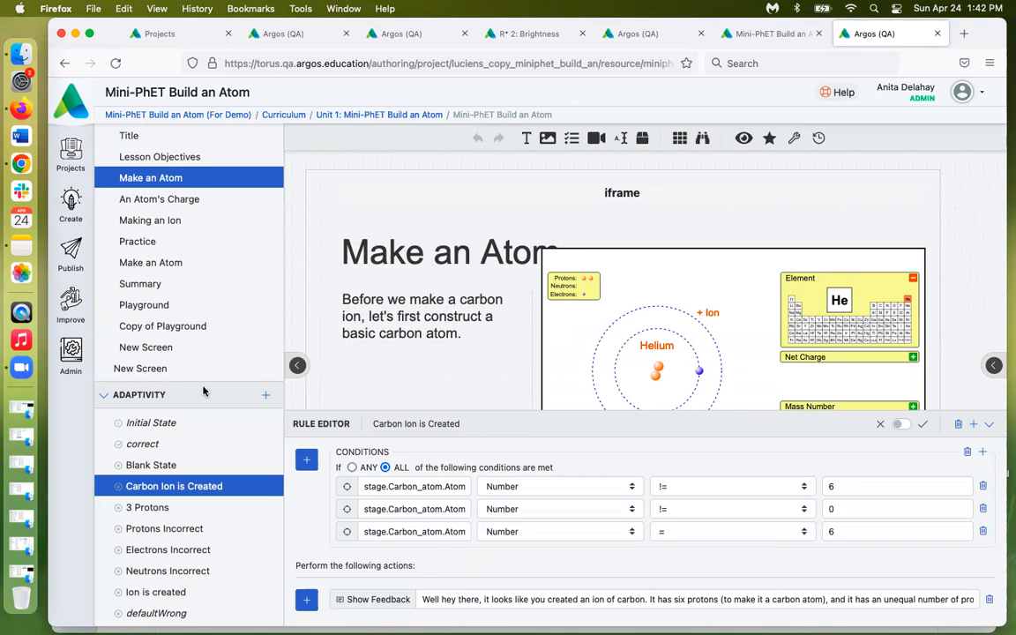
Bring up Chrome's OpenSkill Intro Biology Insights page and scroll through the per-activity analytics
mouse_move(69, 201)
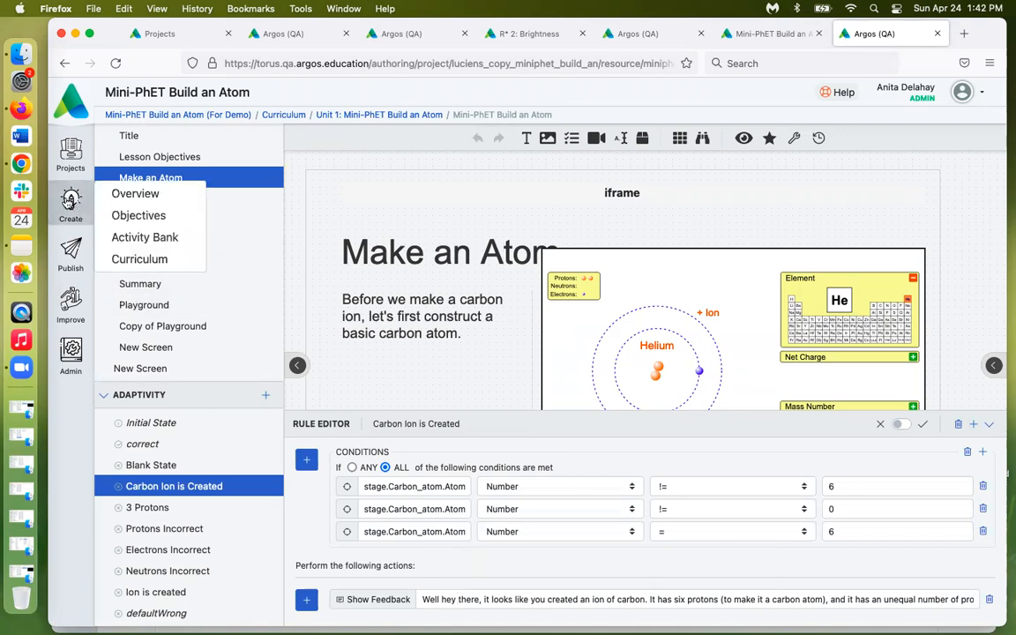
click(40, 171)
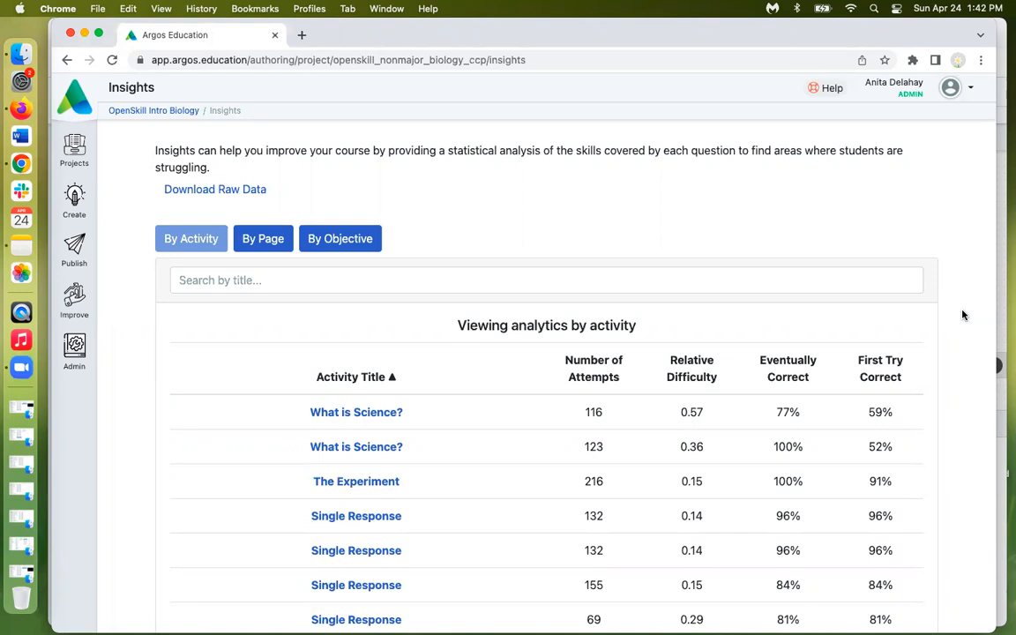
scroll(959, 337, down, 1)
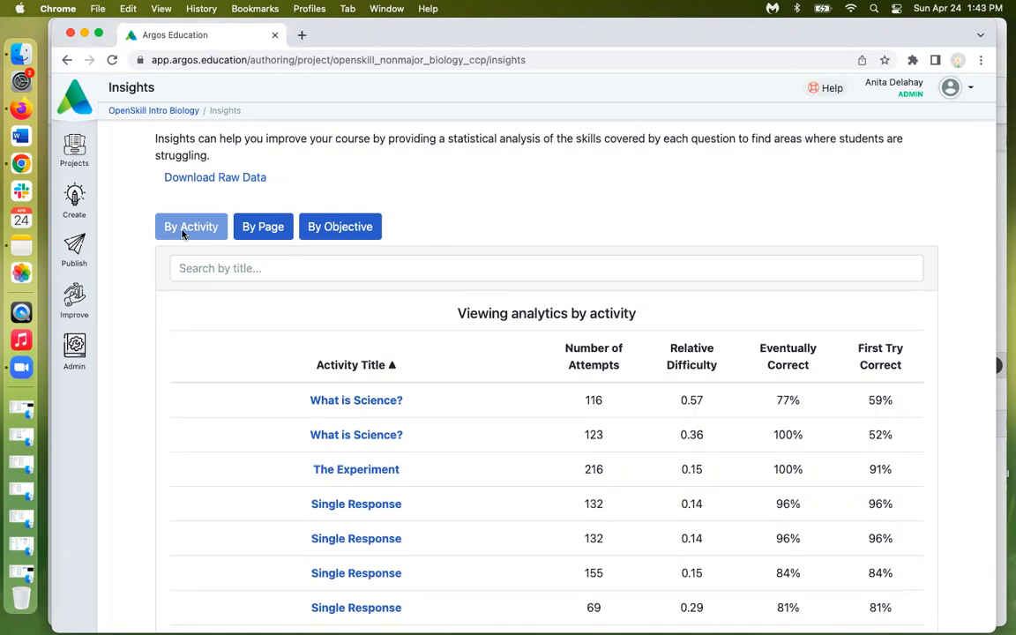
Switch the Insights table to By Page and scroll through the page-level results
click(265, 228)
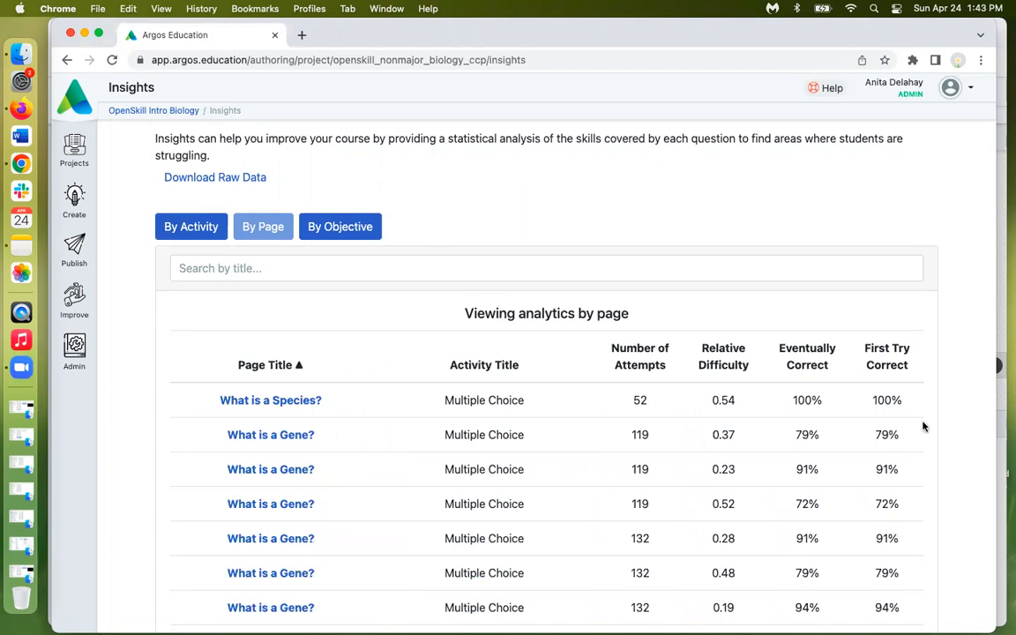
scroll(924, 427, down, 2)
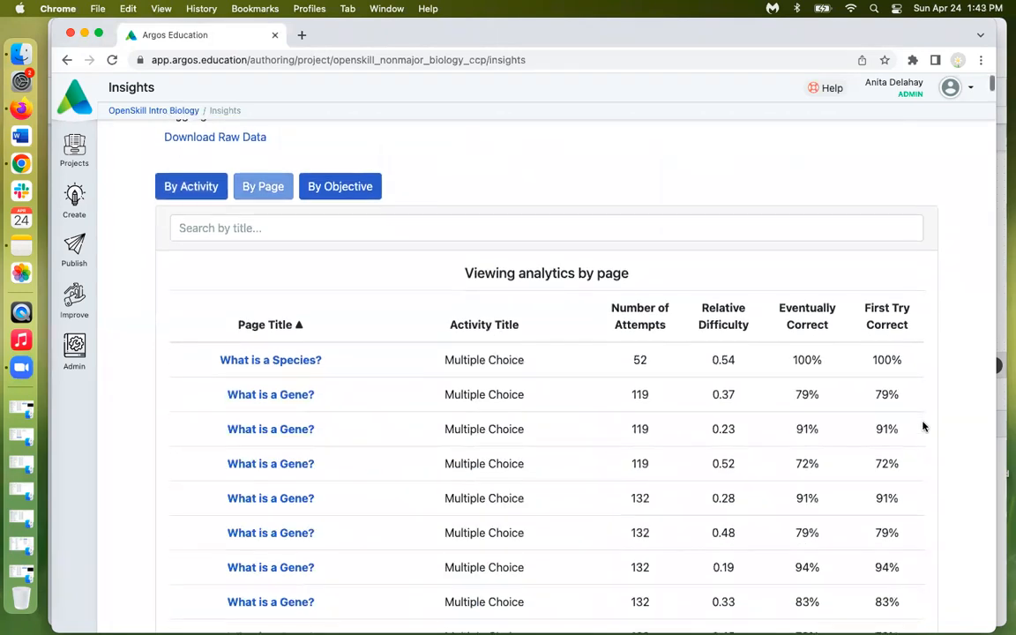